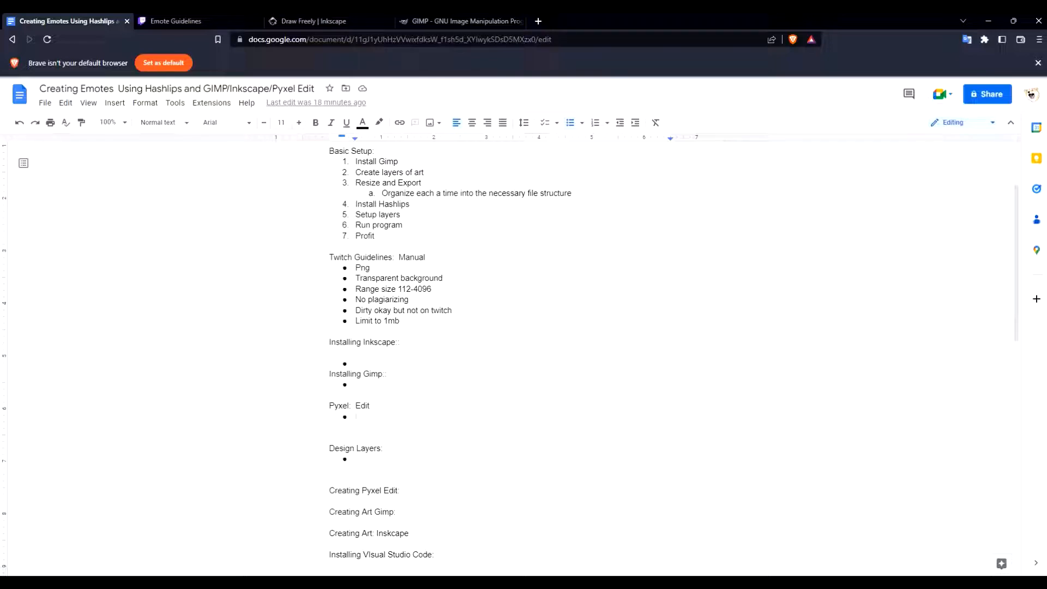
# Add four bullets under the Pyxel: Edit heading: "Using pyxel edit", "Export", "Scale" and "increase/decrease"
pyautogui.write('Using py')
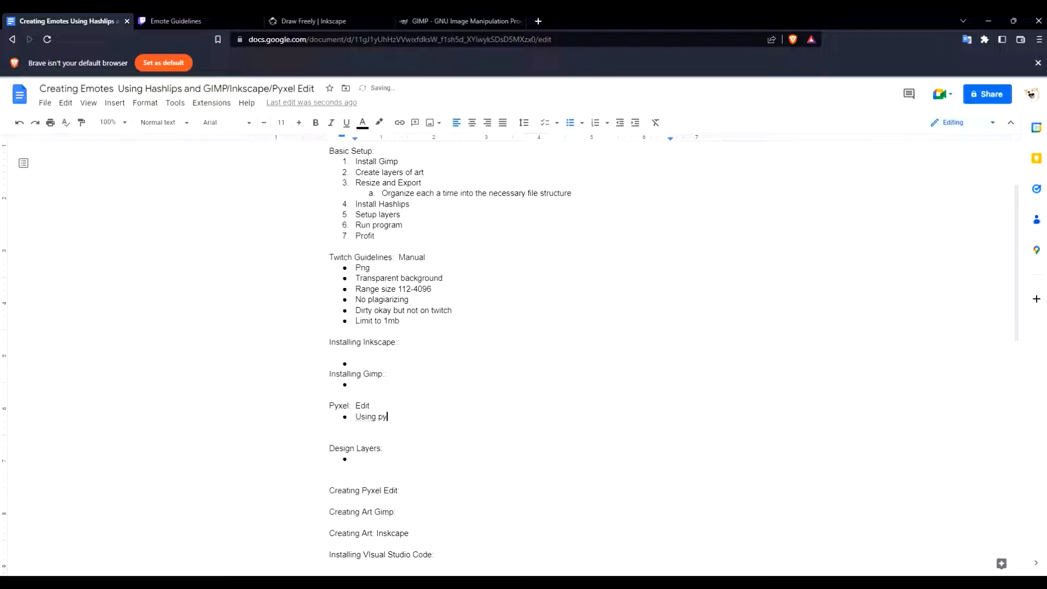
pyautogui.write('xel edit')
pyautogui.press('Return')
pyautogui.write('Export')
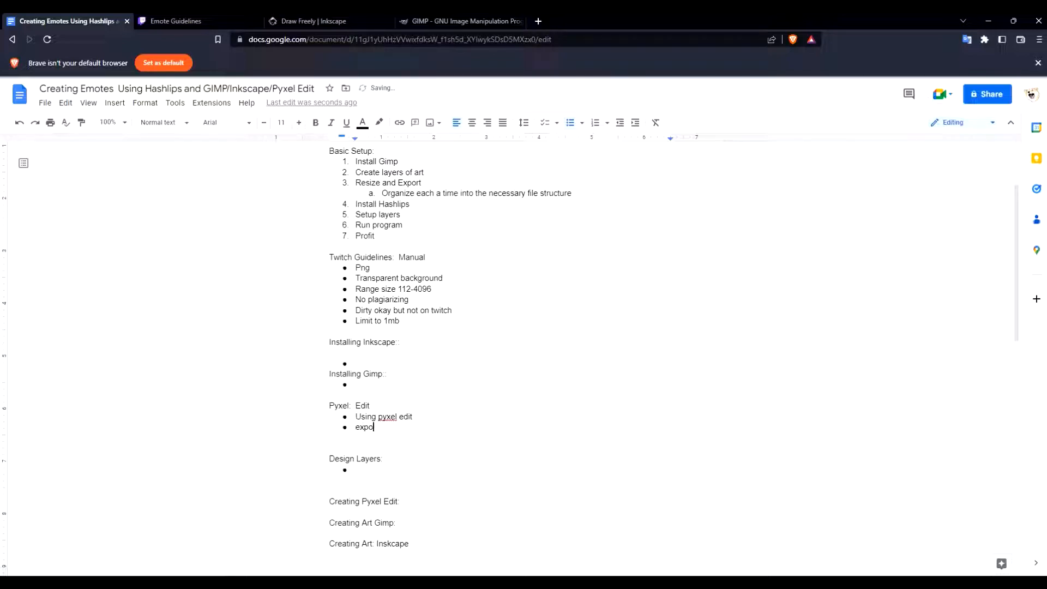
pyautogui.press('Return')
pyautogui.write('Scale')
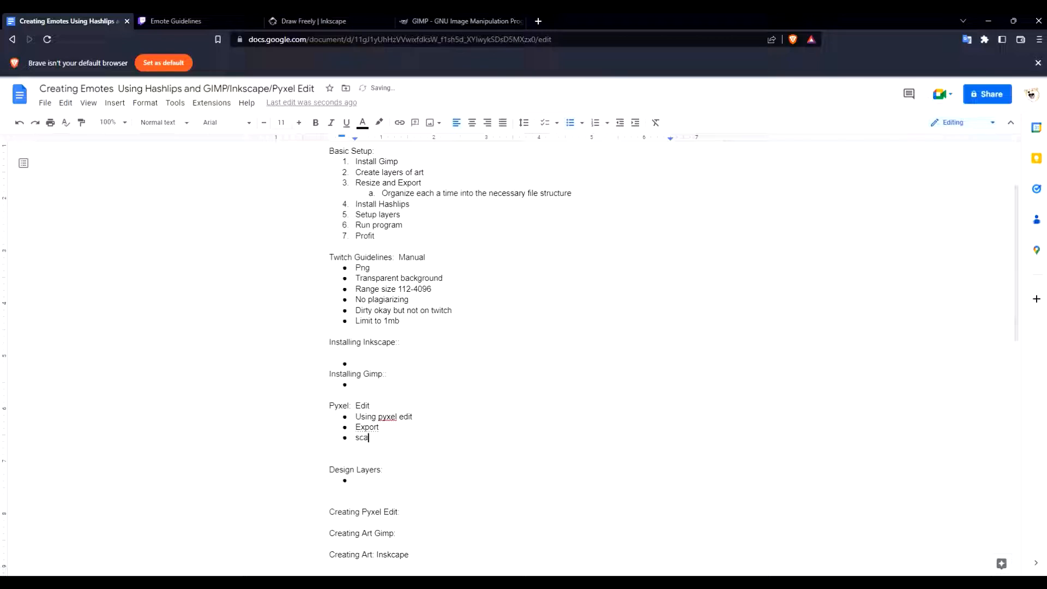
pyautogui.press('Return')
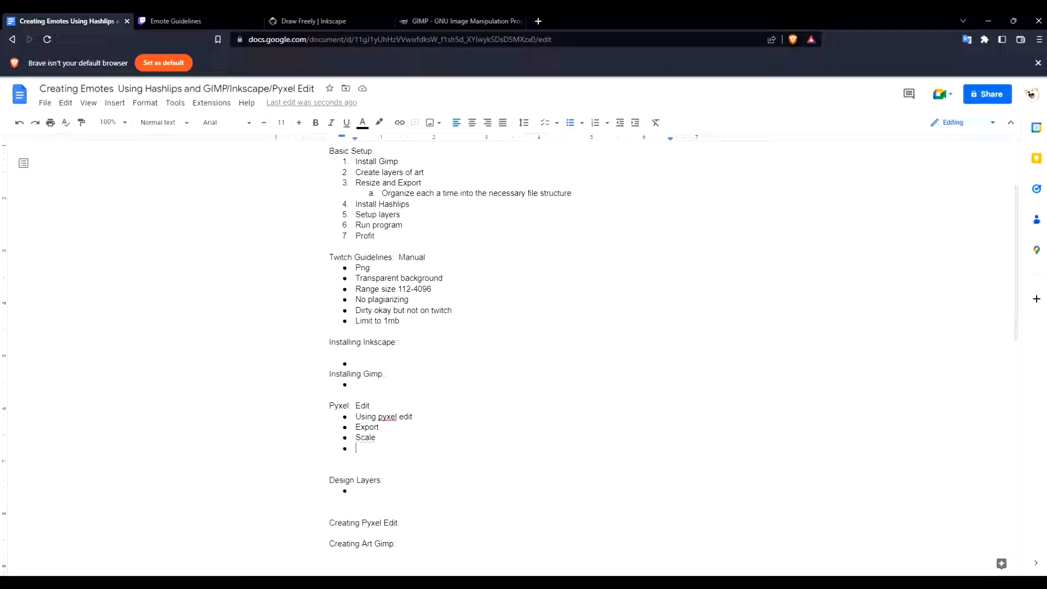
pyautogui.write('increase/decrease')
pyautogui.click(330, 469)
pyautogui.scroll(1, 508, 355)
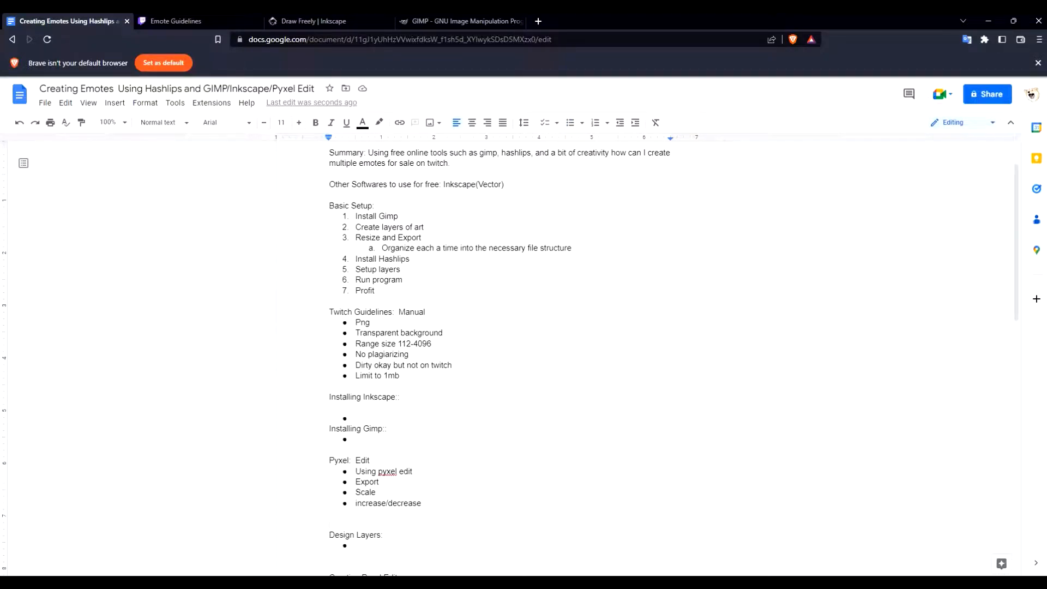
pyautogui.moveTo(329, 396); pyautogui.dragTo(357, 418)
pyautogui.click(357, 419)
pyautogui.scroll(1, 674, 353)
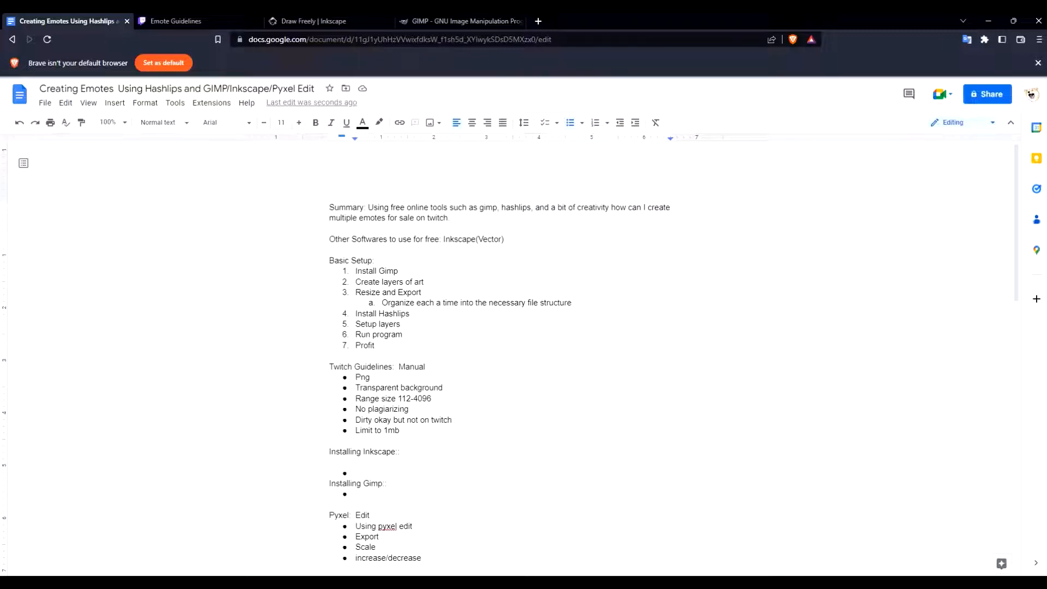
# Switch to the Downloads folder in File Explorer and select the Inkscape 1.2.1 installer
pyautogui.click(458, 583)
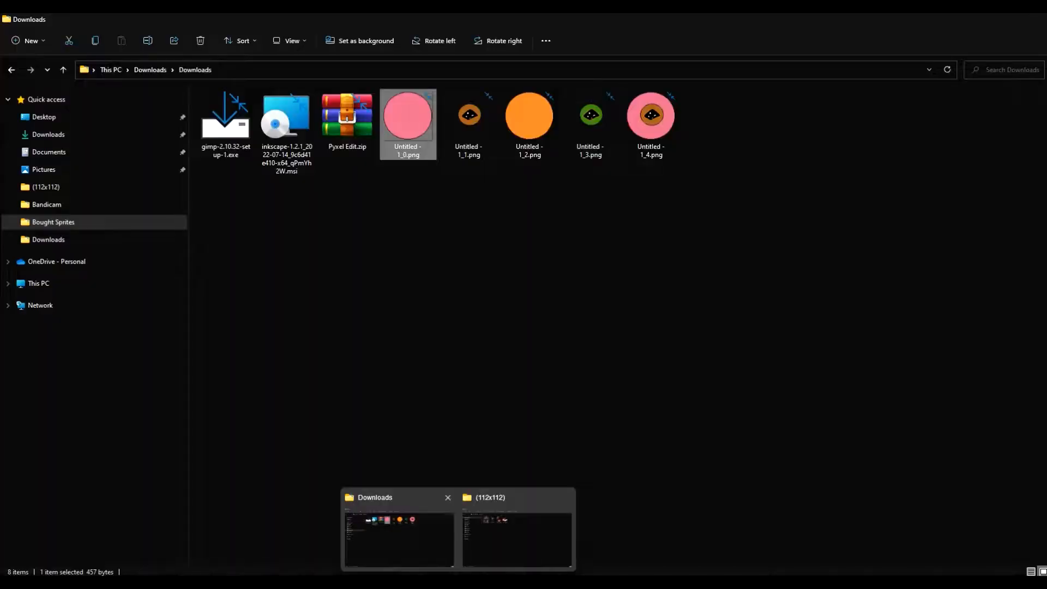
pyautogui.click(399, 537)
pyautogui.click(328, 246)
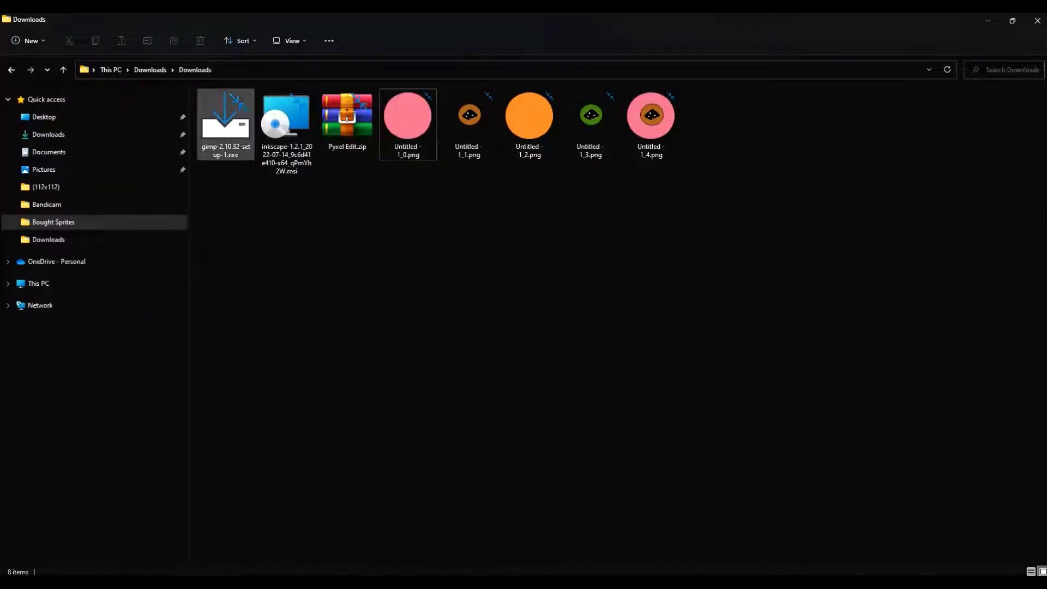
pyautogui.click(287, 132)
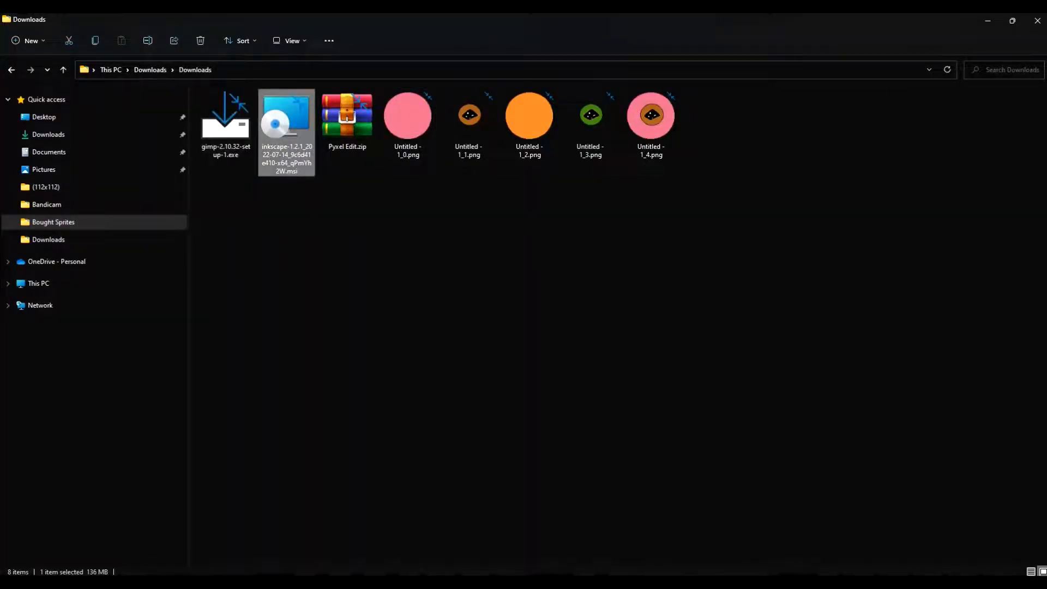
# Switch back to the browser and go to the Download Now link on the Inkscape website
pyautogui.moveTo(458, 582)
pyautogui.hotkey('alt', 'Tab')
pyautogui.hotkey('ctrl', 'Tab')
pyautogui.hotkey('ctrl', 'Tab')
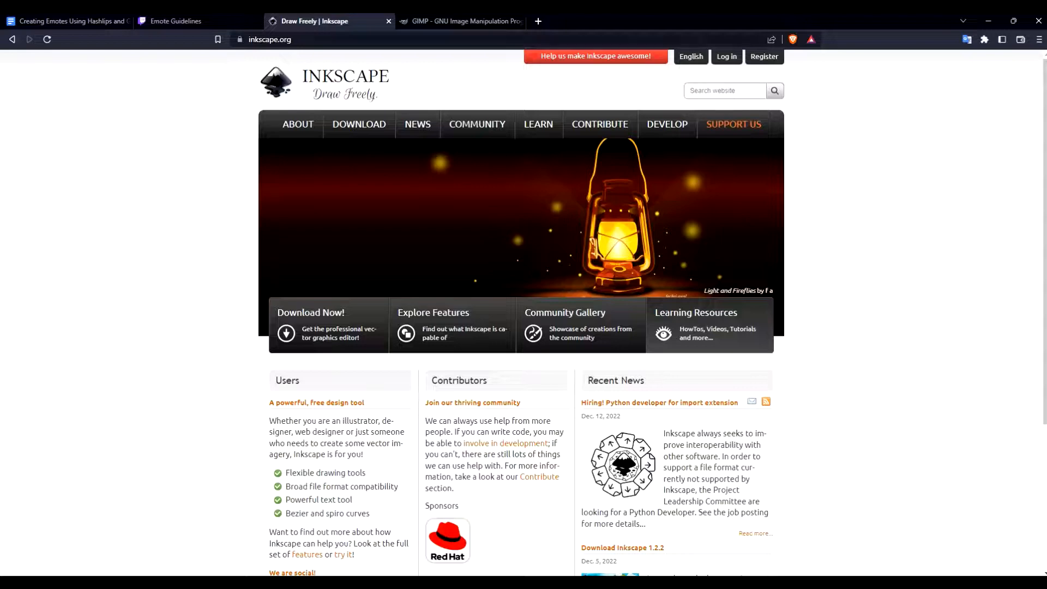
pyautogui.click(328, 326)
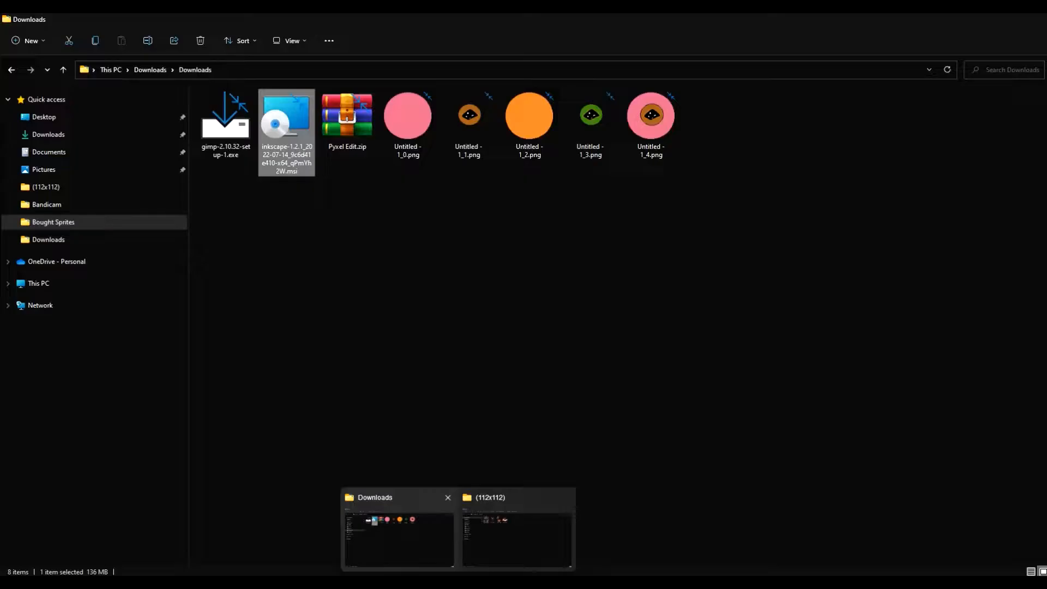
# Run the Inkscape 1.2.1 installer from the Downloads folder with the default features and location, and complete the setup
pyautogui.click(399, 532)
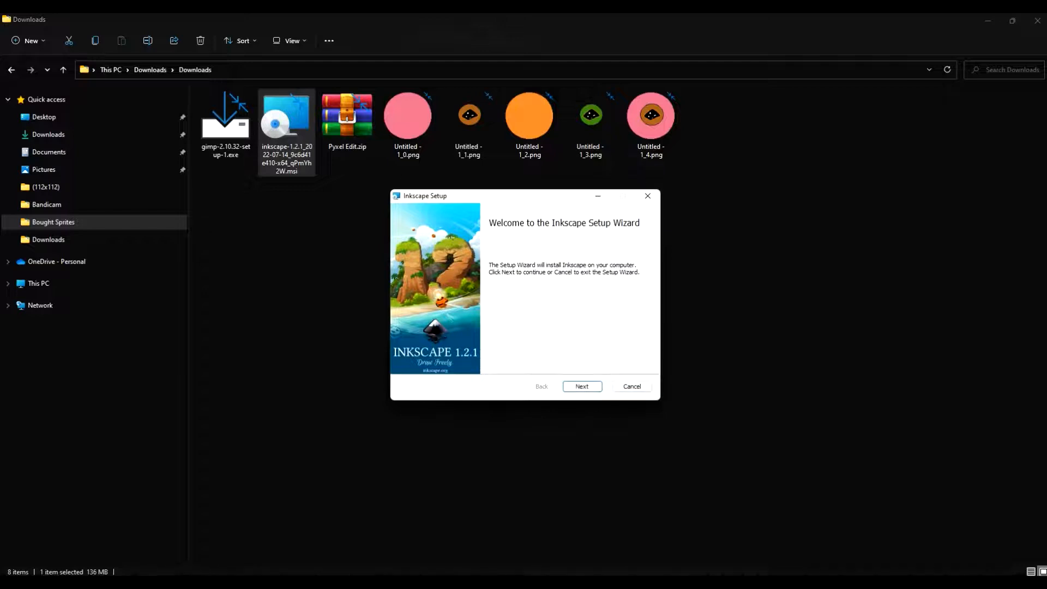
pyautogui.click(590, 386)
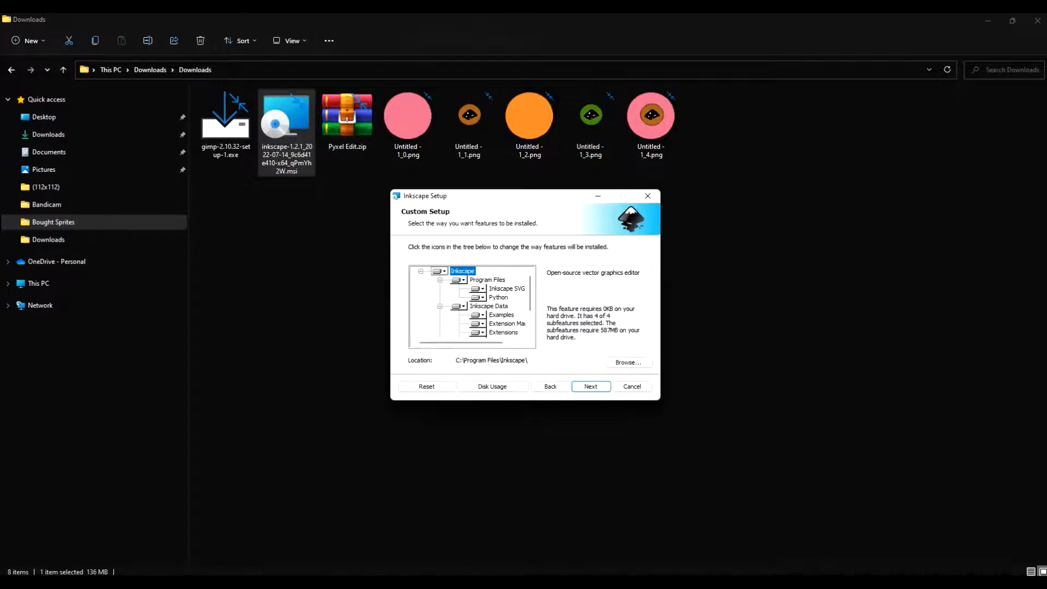
pyautogui.press('Return')
pyautogui.press('Return')
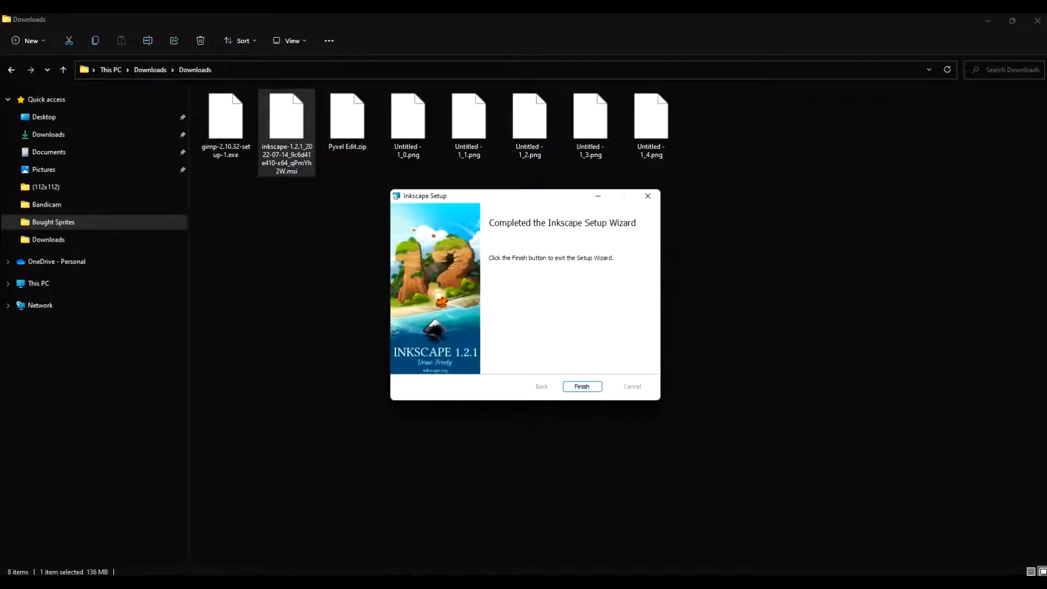
pyautogui.press('Return')
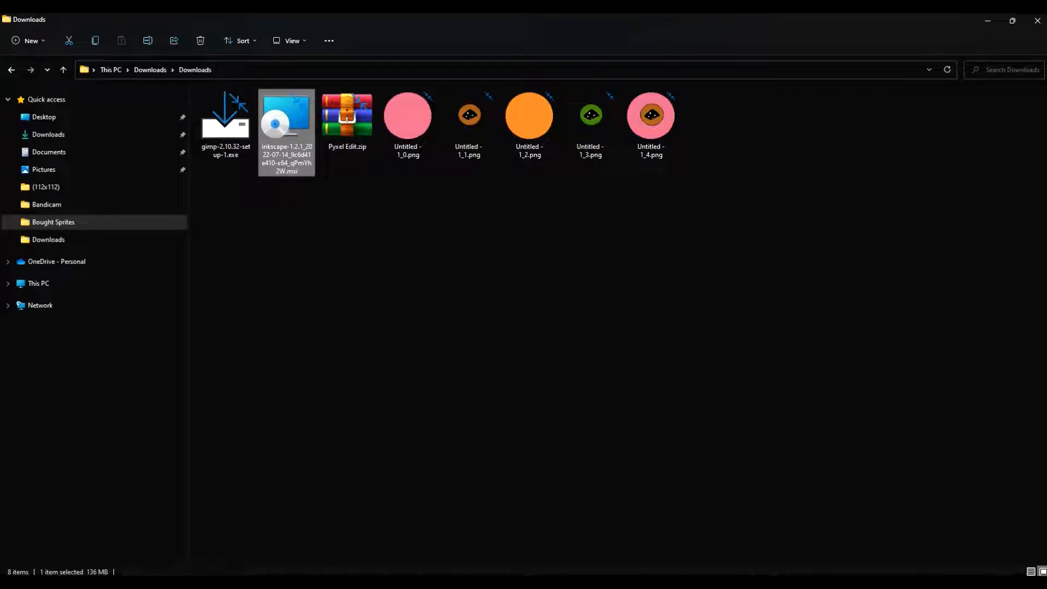
pyautogui.press('super')
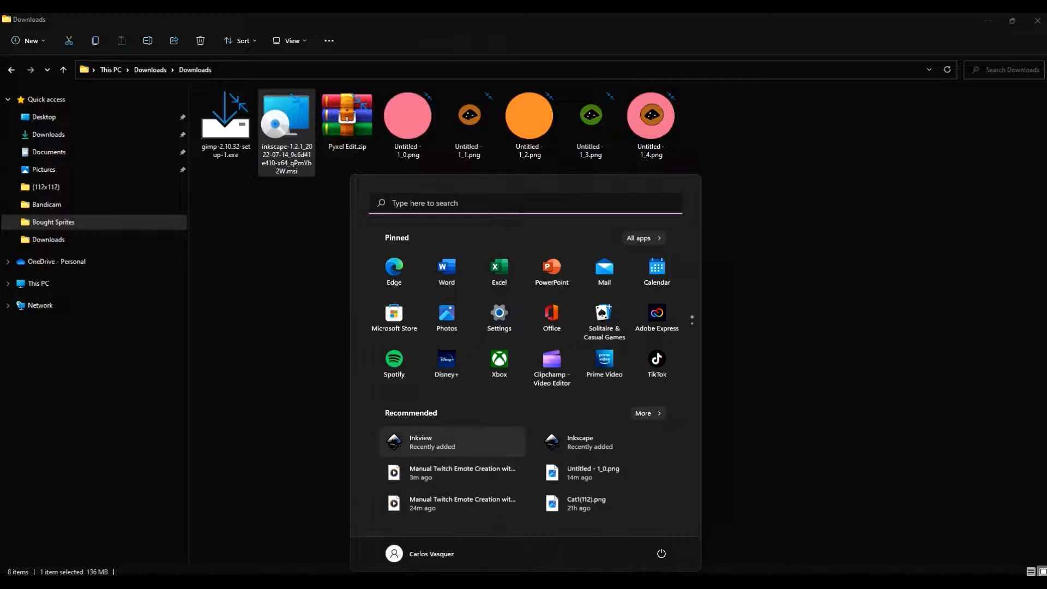
pyautogui.press('super')
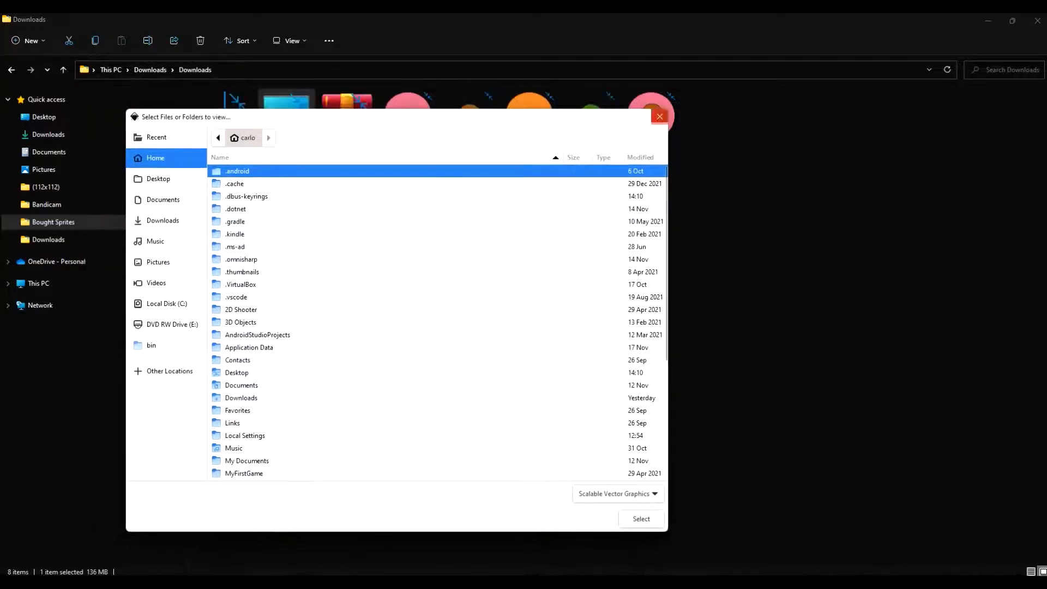
pyautogui.click(660, 116)
# Launch Inkscape and set both the page format units and the display units of the new document to px
pyautogui.press('super')
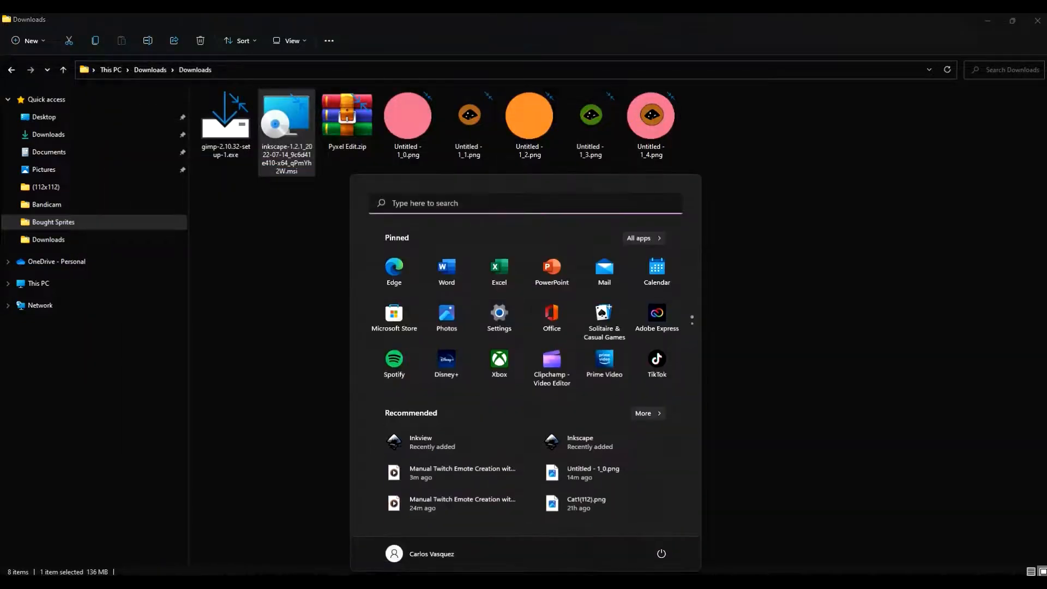
pyautogui.click(590, 454)
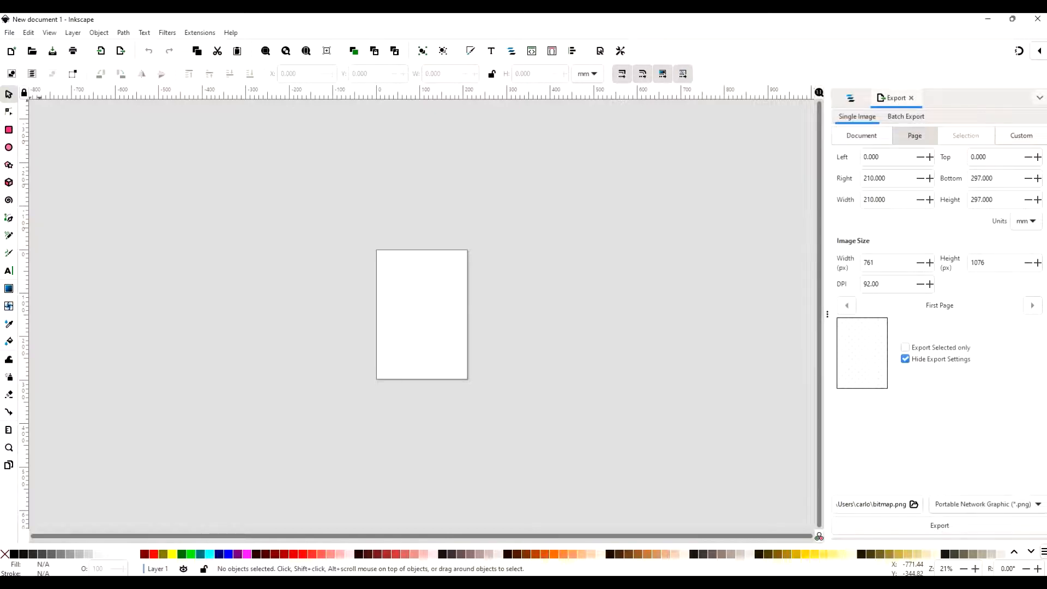
pyautogui.click(10, 32)
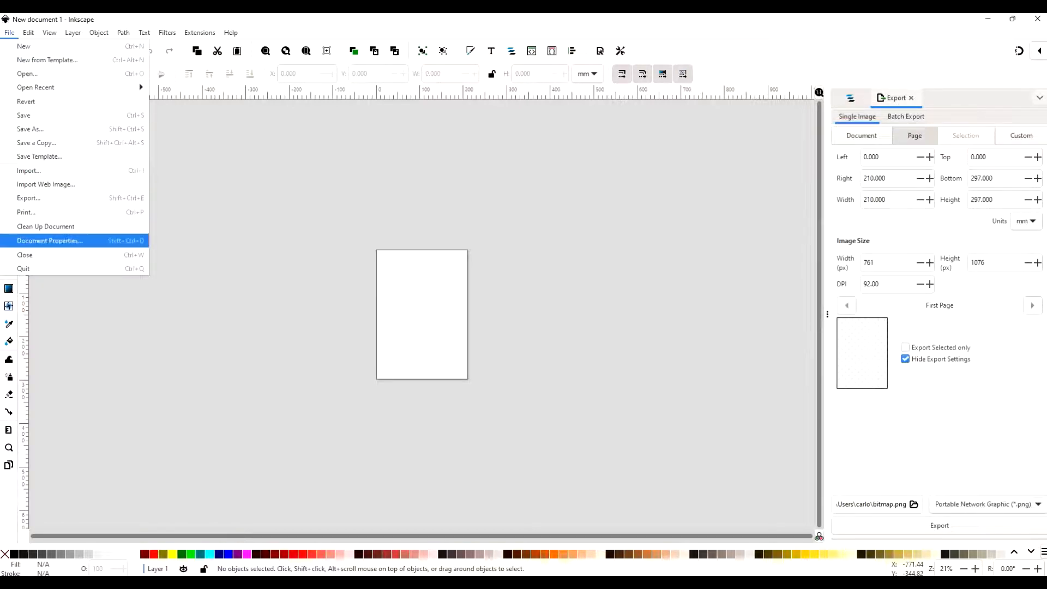
pyautogui.click(49, 240)
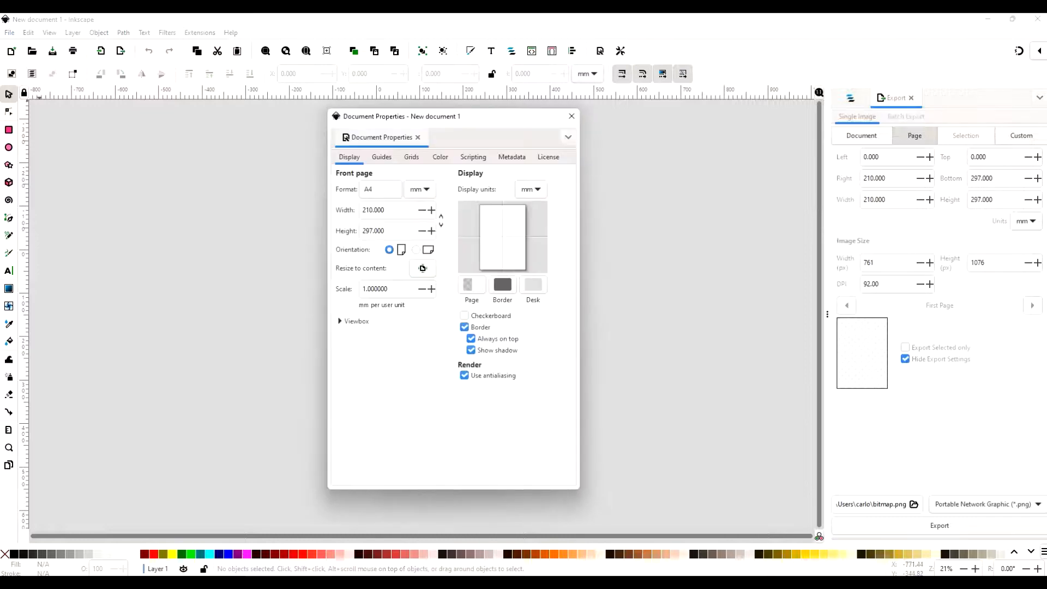
pyautogui.click(419, 189)
pyautogui.click(420, 207)
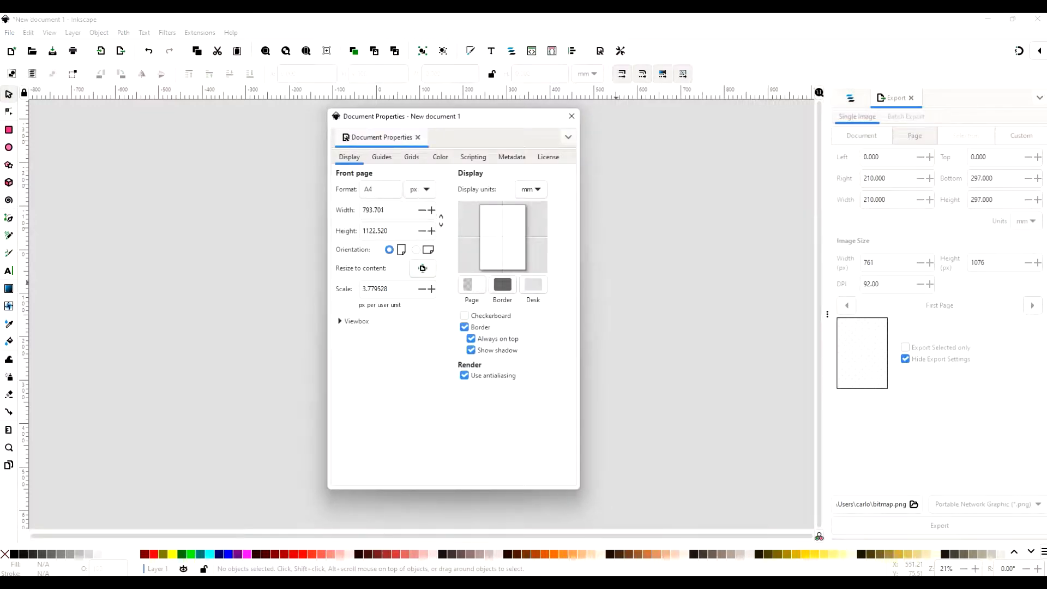
pyautogui.click(530, 189)
pyautogui.click(531, 207)
# Set the page width and height to 112 px each
pyautogui.doubleClick(382, 210)
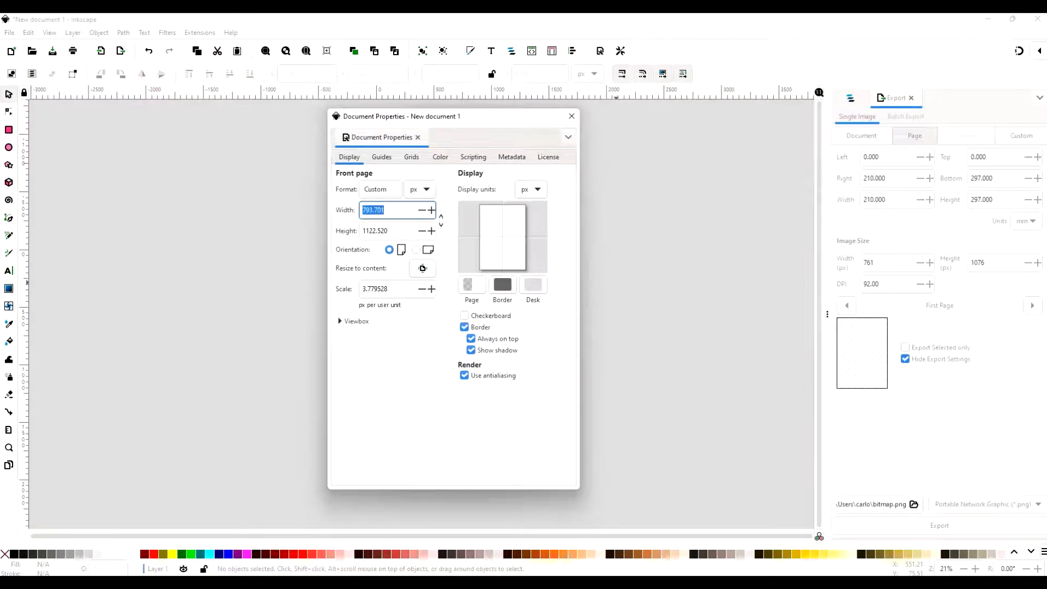
pyautogui.write('112')
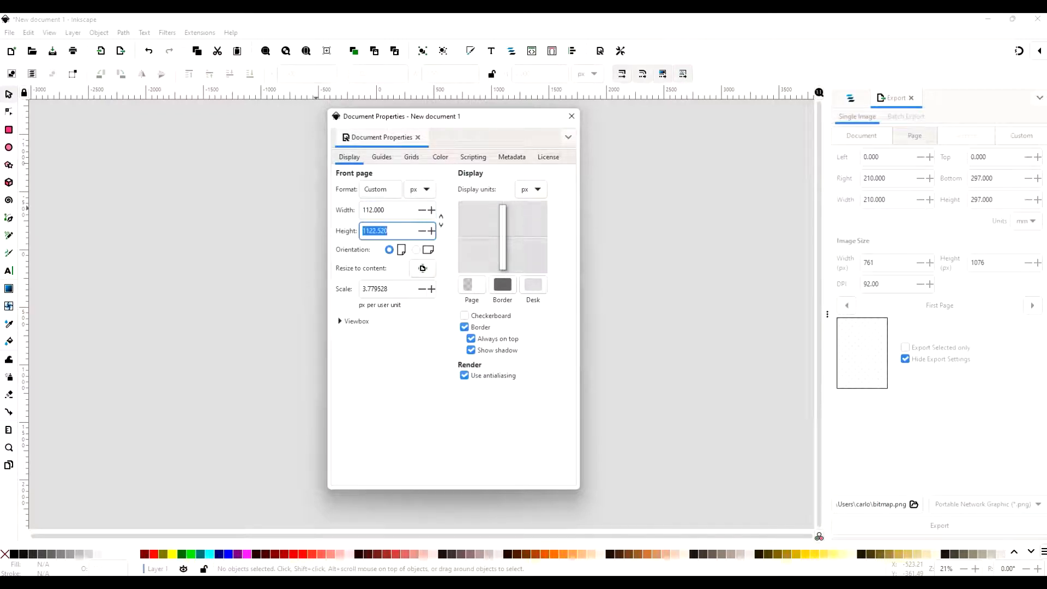
pyautogui.write('112')
pyautogui.press('Return')
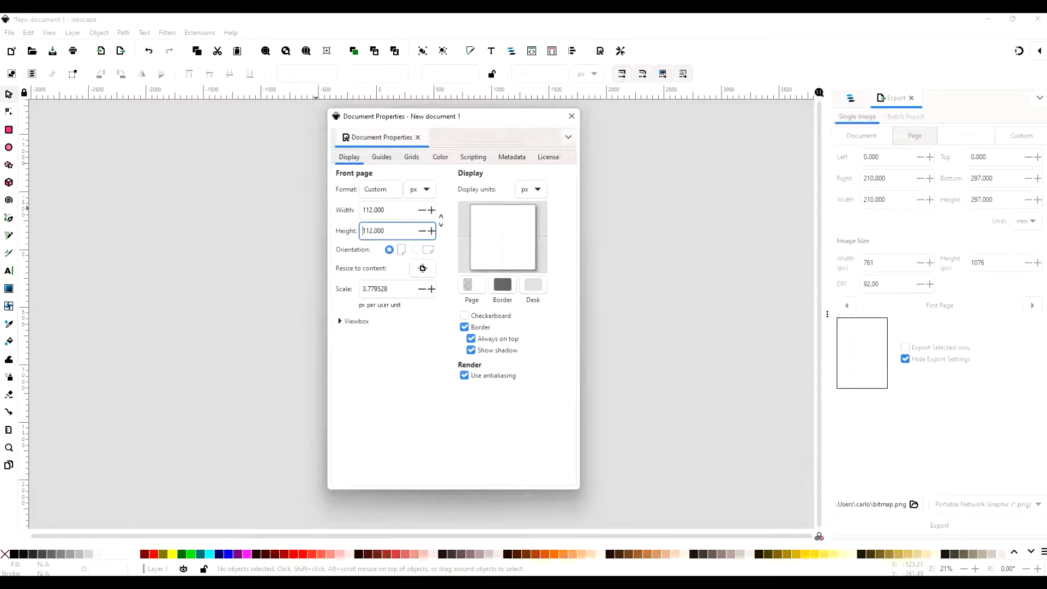
# Set the document scale to 1 px per user unit
pyautogui.doubleClick(388, 289)
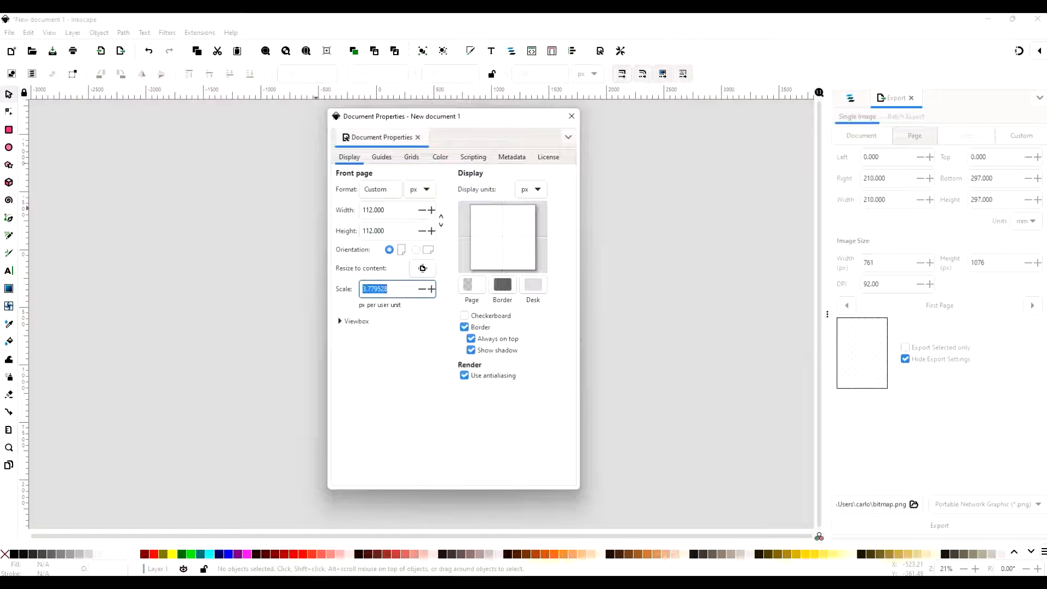
pyautogui.write('1')
pyautogui.click(387, 230)
pyautogui.click(387, 210)
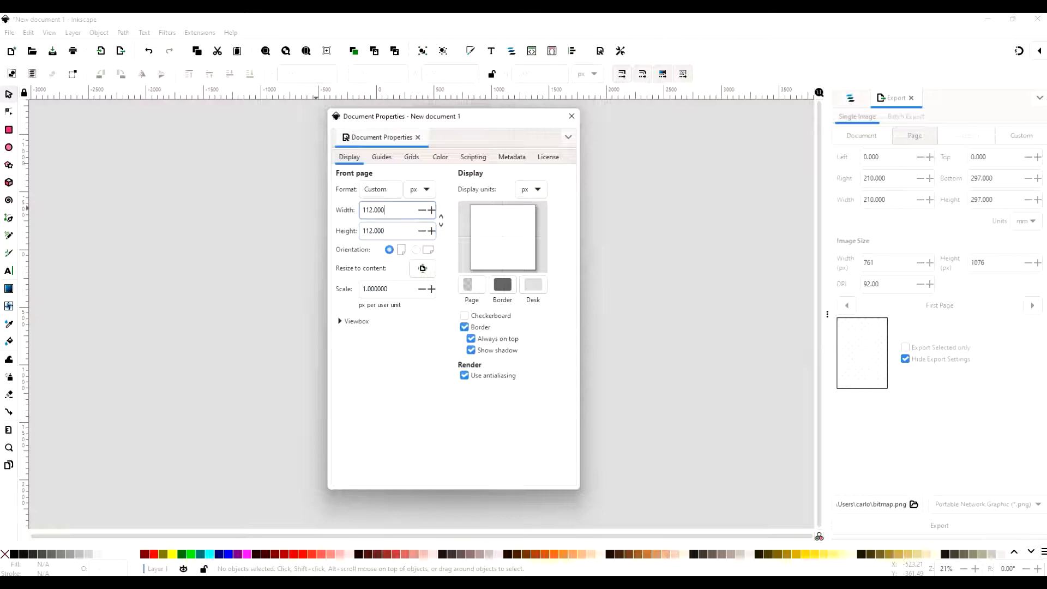
# Close the document properties and the Export panel, leaving Layers and Objects open
pyautogui.click(571, 117)
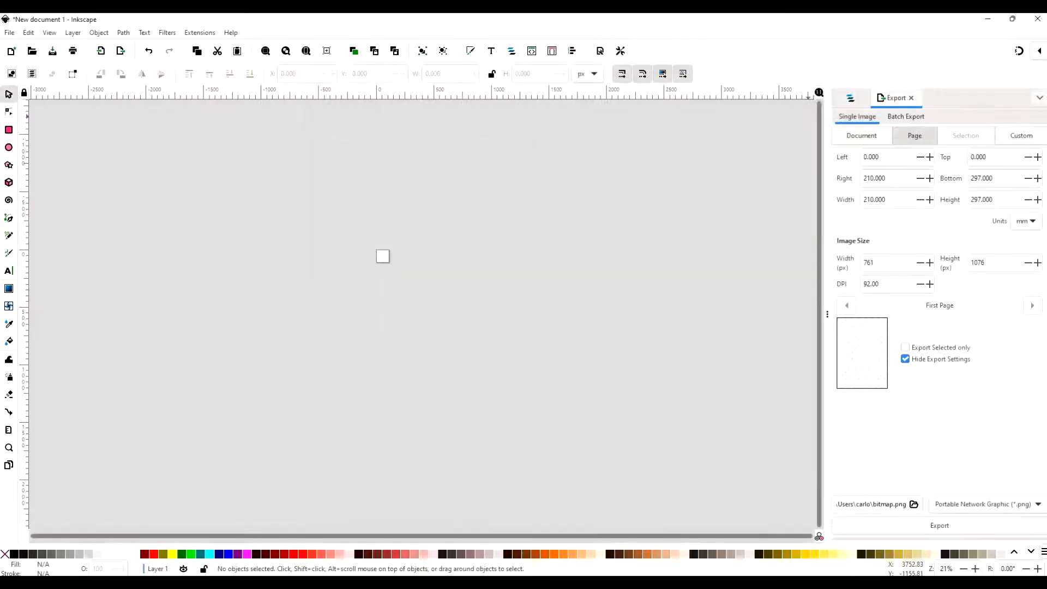
pyautogui.click(910, 97)
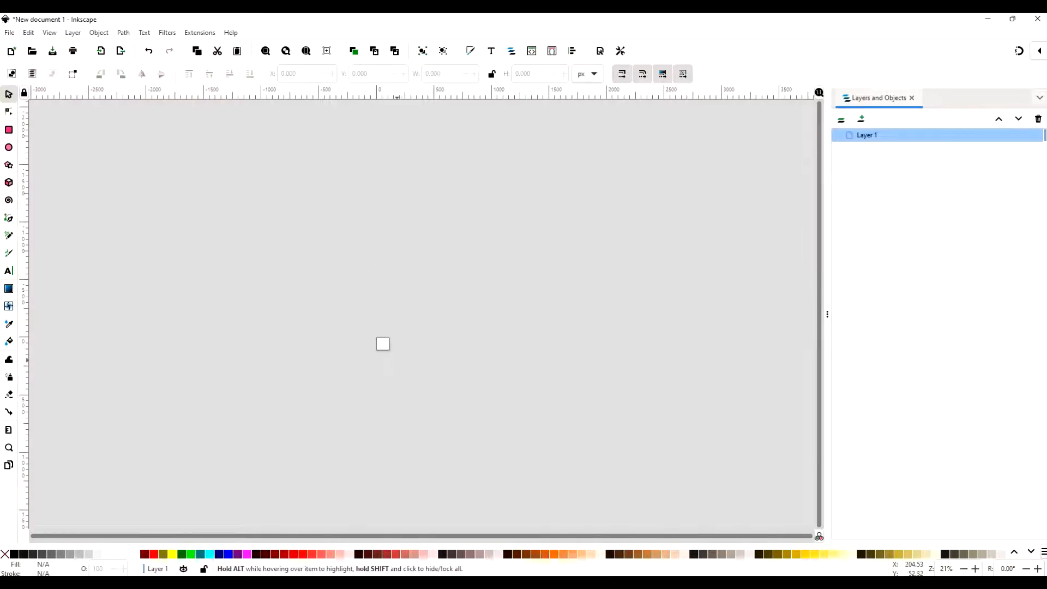
pyautogui.scroll(6, 387, 363)
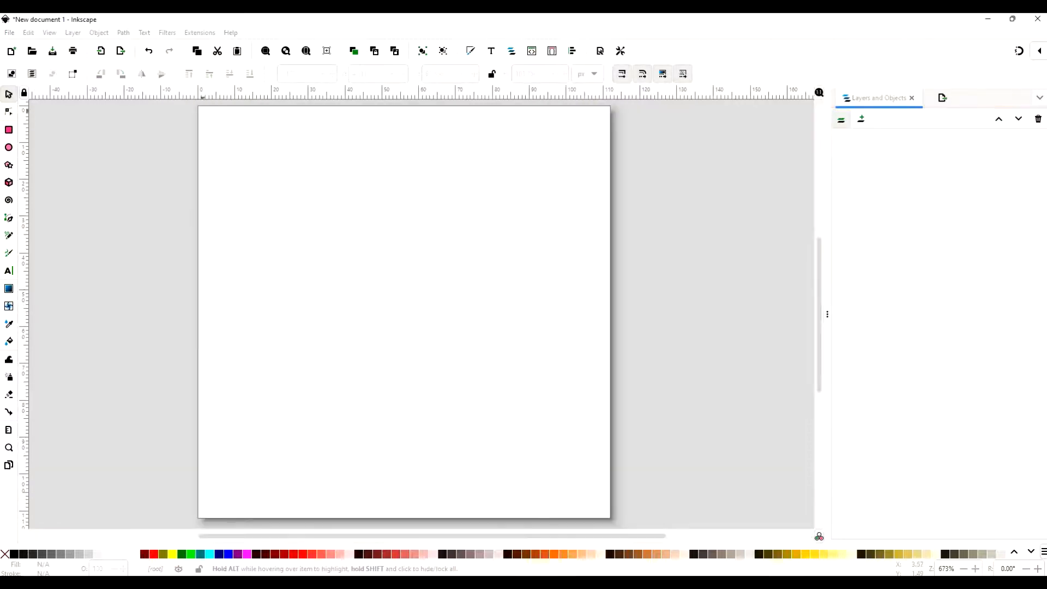
# Reopen the document properties to check the page dimensions and units, and close them again
pyautogui.click(9, 32)
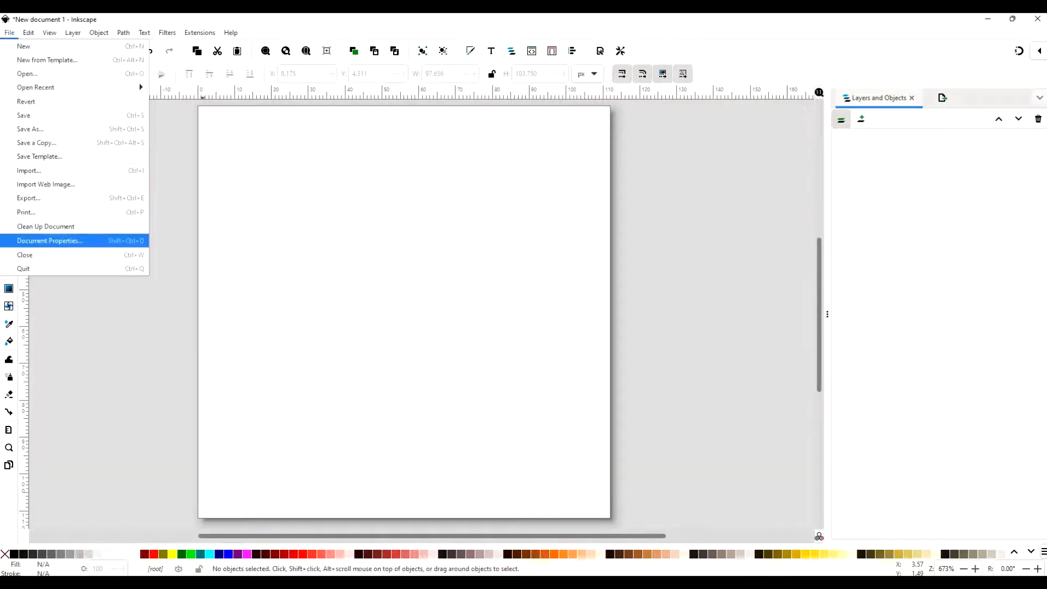
pyautogui.click(46, 240)
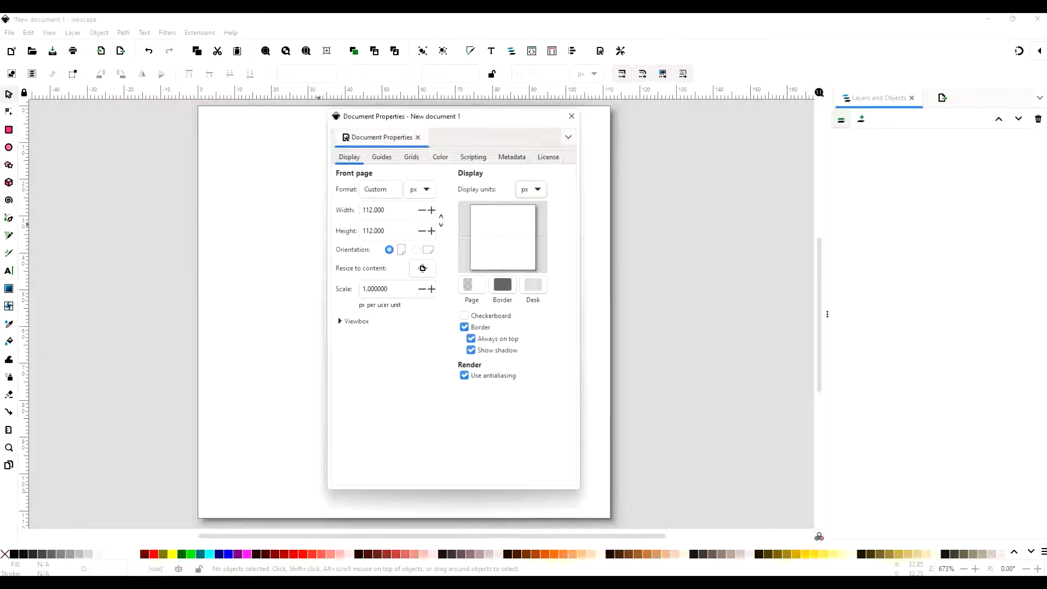
pyautogui.click(385, 210)
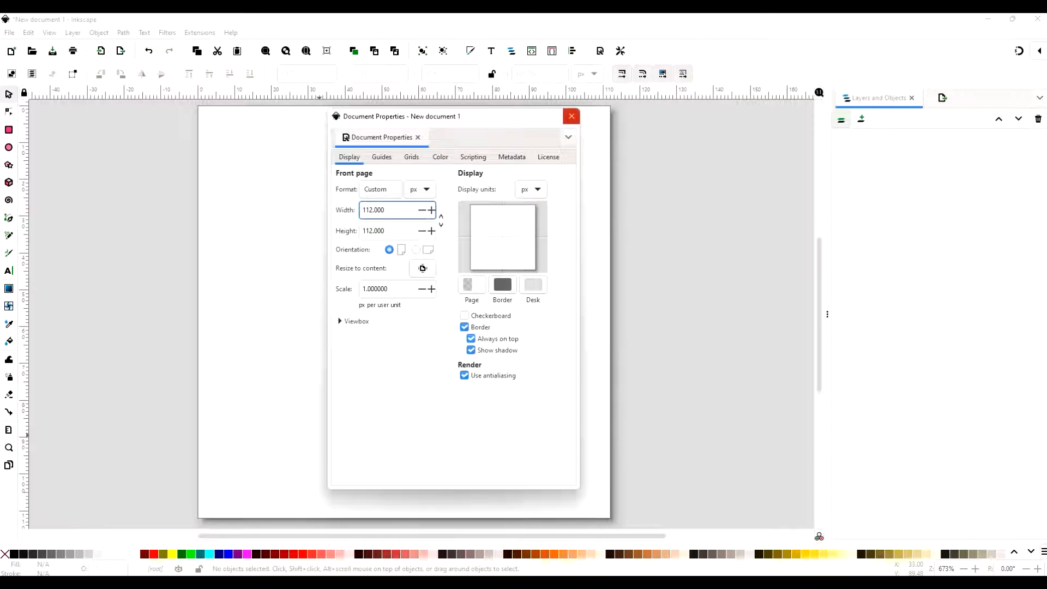
pyautogui.click(572, 116)
pyautogui.scroll(-2, 441, 397)
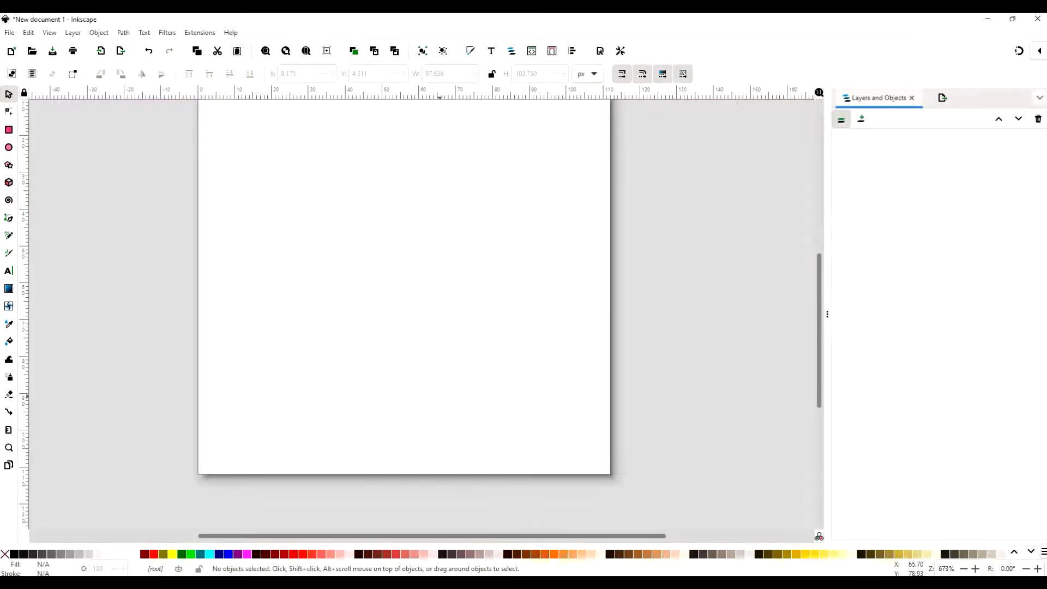
pyautogui.scroll(-2, 439, 396)
pyautogui.scroll(2, 439, 396)
pyautogui.scroll(2, 439, 396)
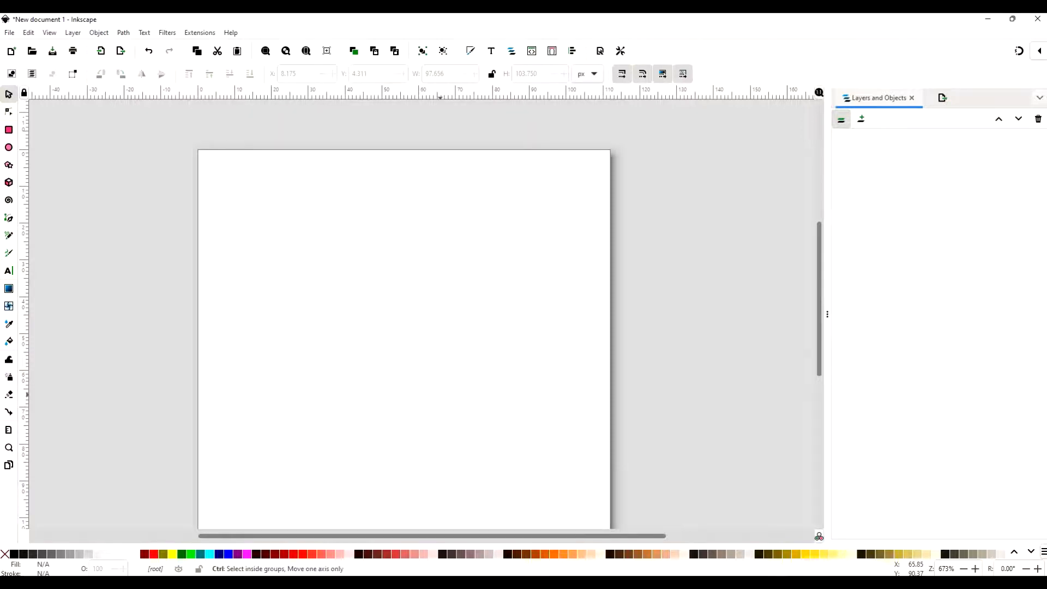
# Add a layer named head to the empty document
pyautogui.scroll(-2, 439, 395)
pyautogui.scroll(2, 440, 395)
pyautogui.scroll(-2, 441, 395)
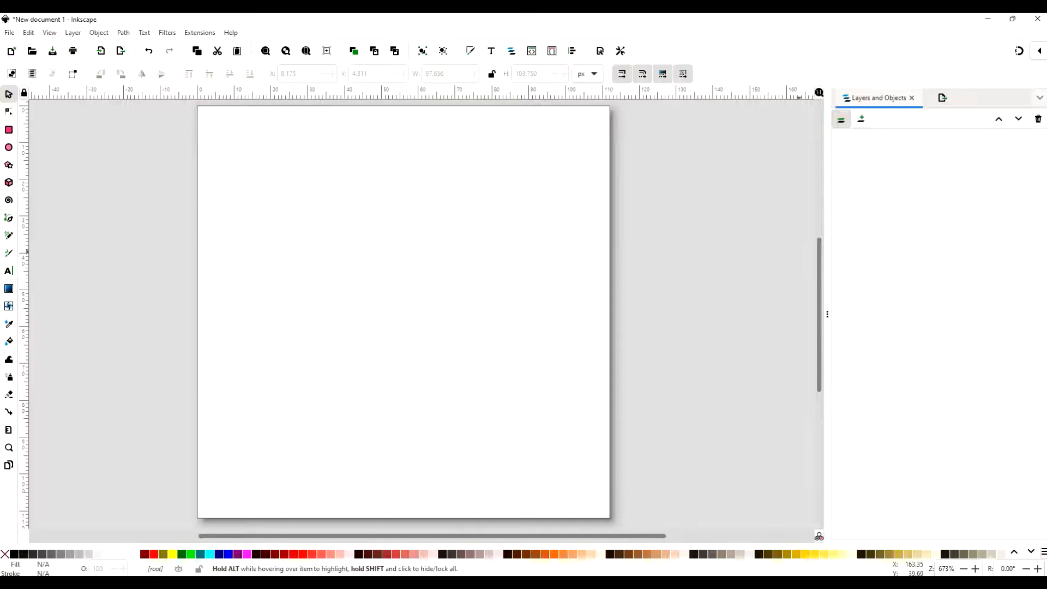
pyautogui.click(861, 119)
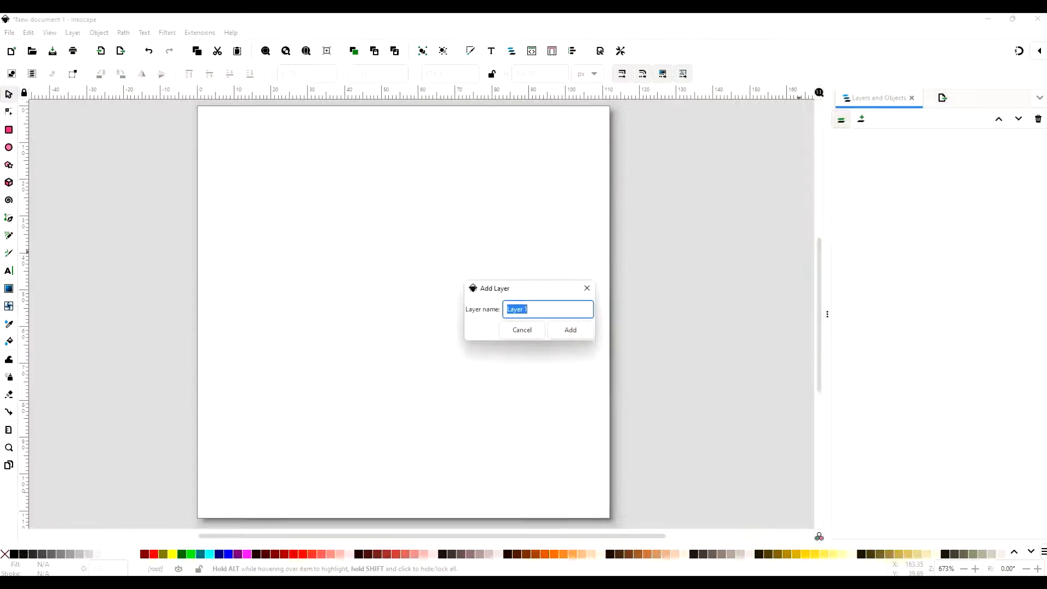
pyautogui.write('head')
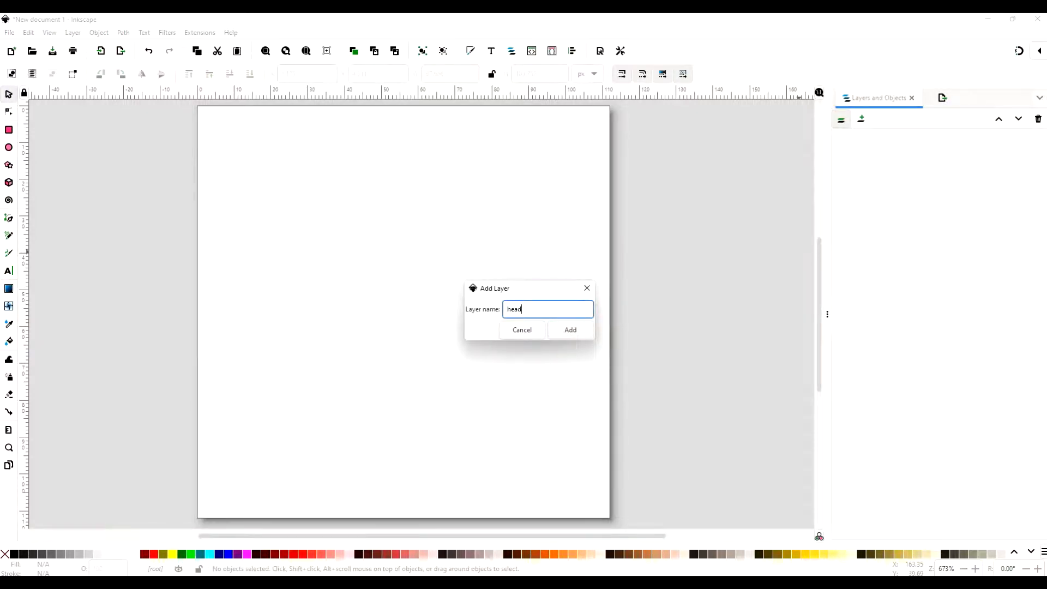
pyautogui.press('Return')
# Add a second layer named eye above the head layer
pyautogui.hotkey('ctrl', 'shift', 'n')
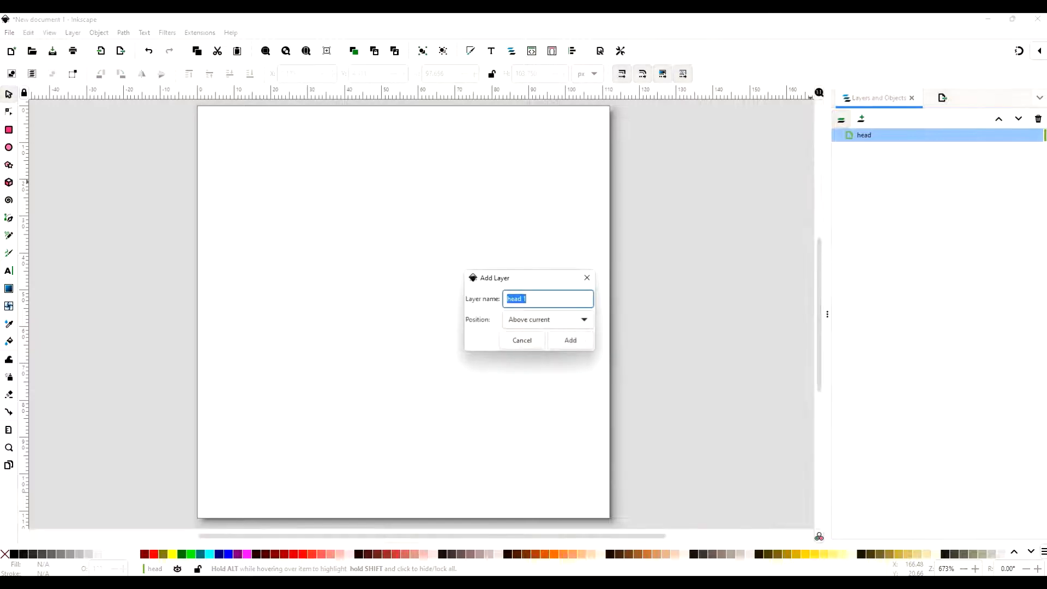
pyautogui.write('eye')
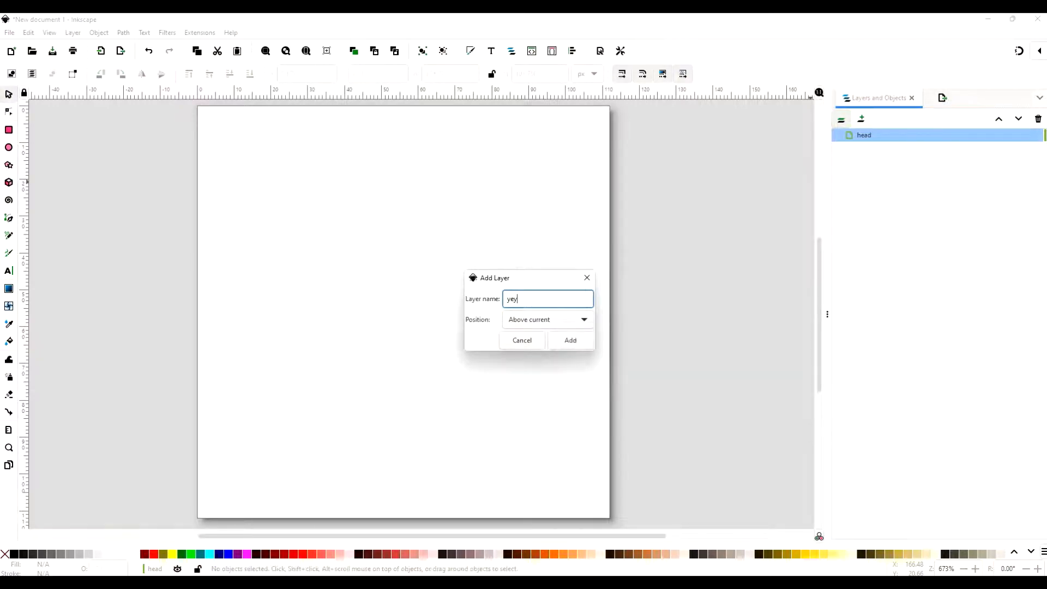
pyautogui.press('BackSpace')
pyautogui.press('BackSpace')
pyautogui.press('BackSpace')
pyautogui.write('eyey')
pyautogui.press('Return')
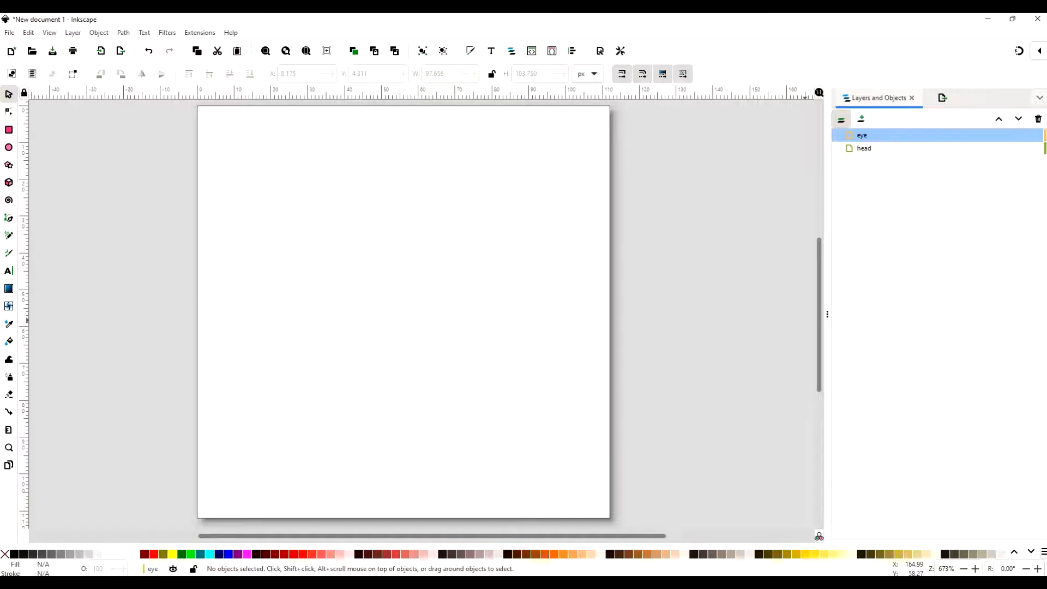
# Widen the Layers and Objects panel and make the head layer current for drawing with the Ellipse tool
pyautogui.moveTo(828, 257); pyautogui.dragTo(783, 257)
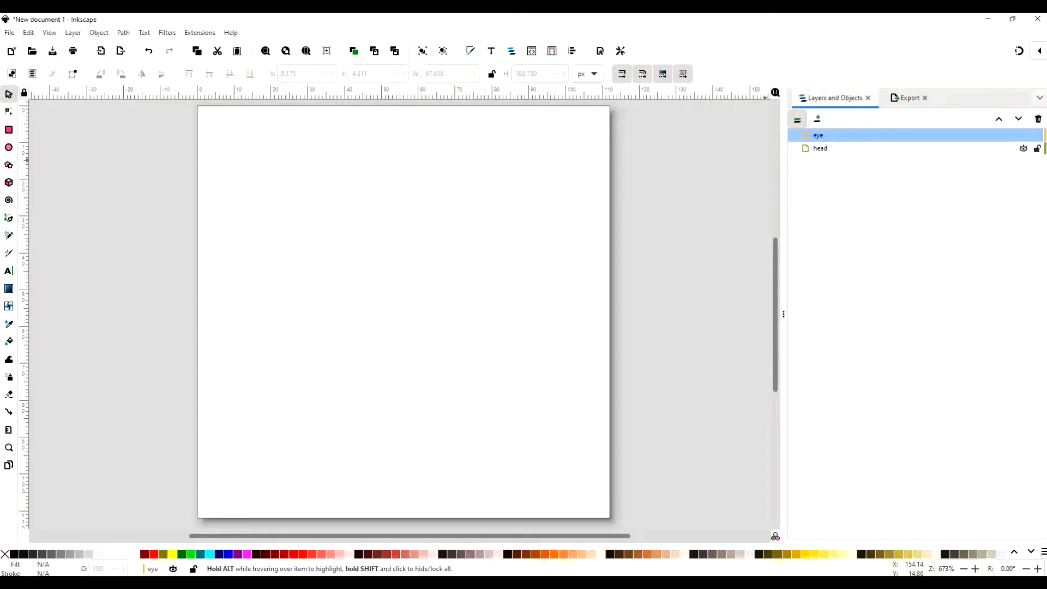
pyautogui.click(820, 148)
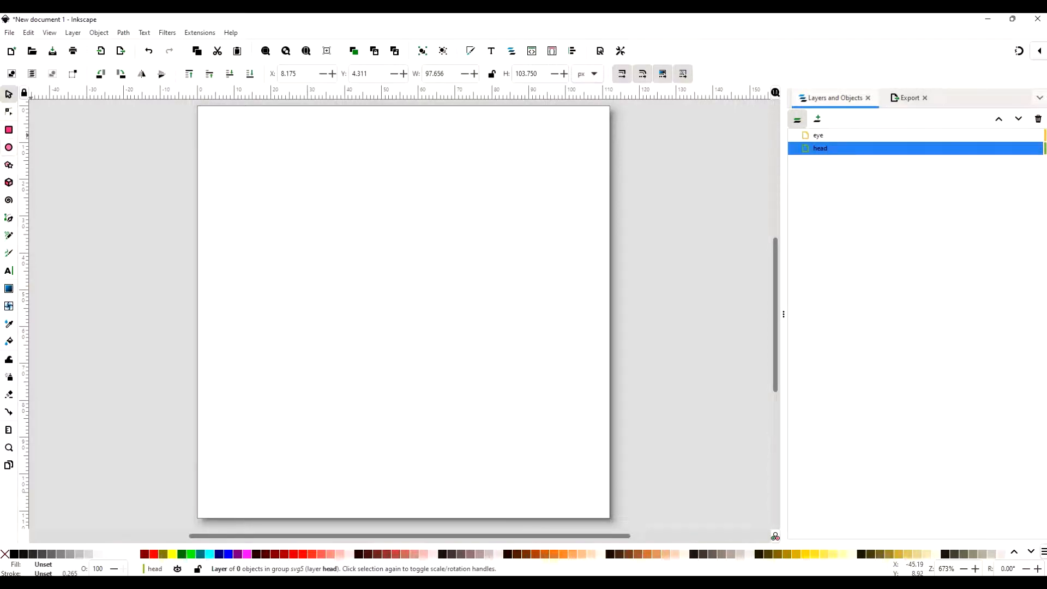
pyautogui.click(9, 147)
pyautogui.moveTo(207, 125); pyautogui.dragTo(616, 509)
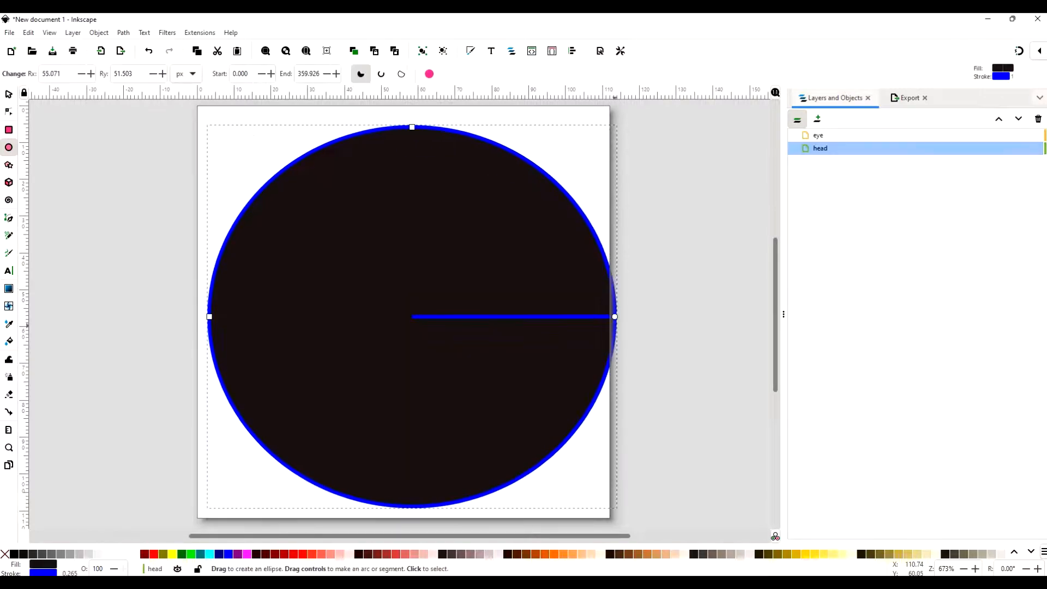
pyautogui.moveTo(614, 316); pyautogui.dragTo(565, 317)
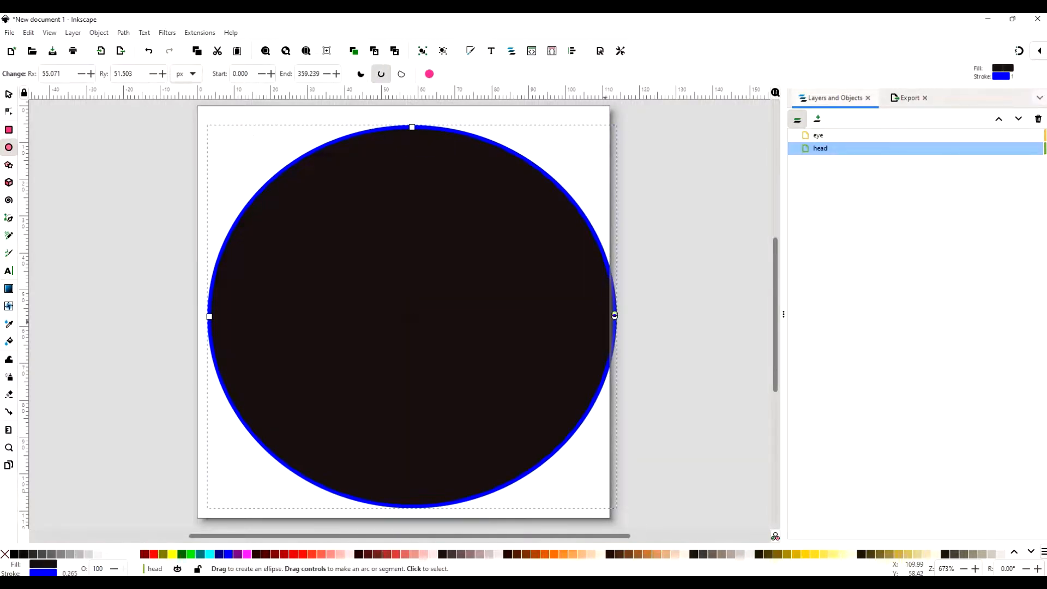
pyautogui.hotkey('ctrl', 'z')
pyautogui.press('Delete')
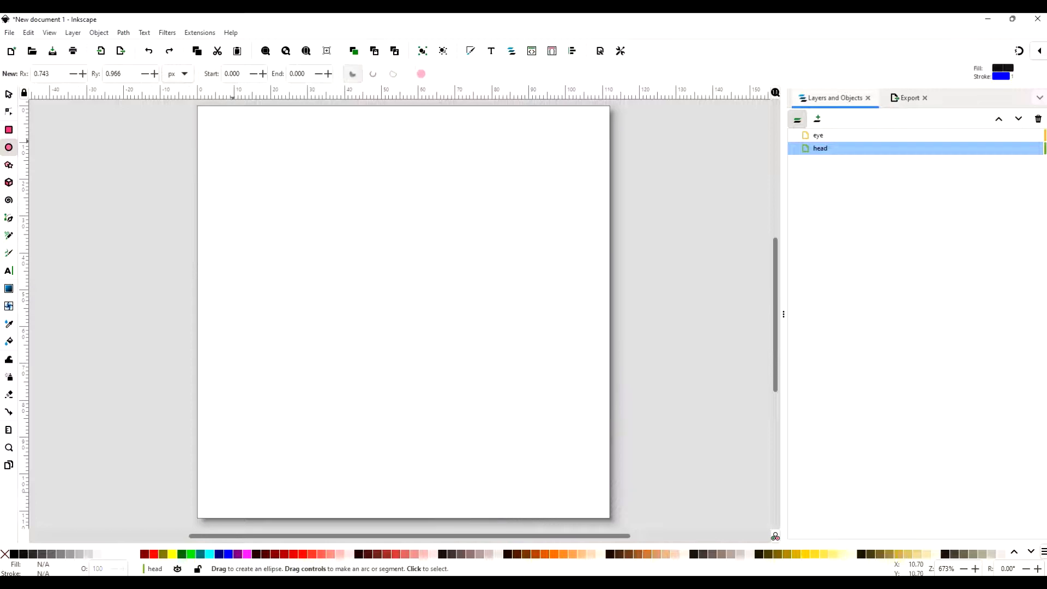
# Draw a black ellipse about 103 by 101 px nearly filling the page on the head layer, and remove its stroke
pyautogui.moveTo(217, 129); pyautogui.dragTo(601, 504)
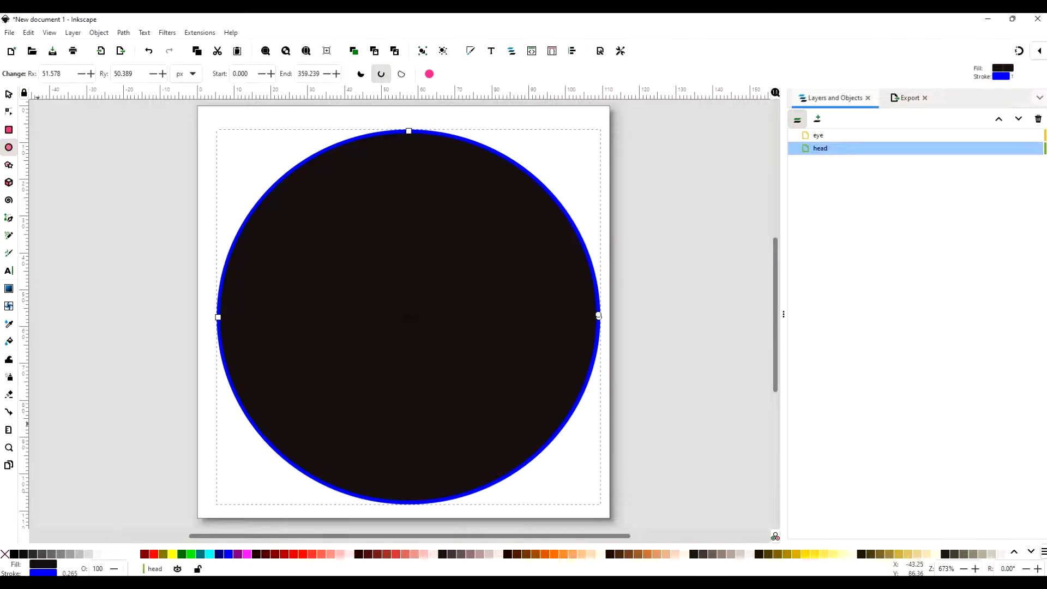
pyautogui.rightClick(6, 553)
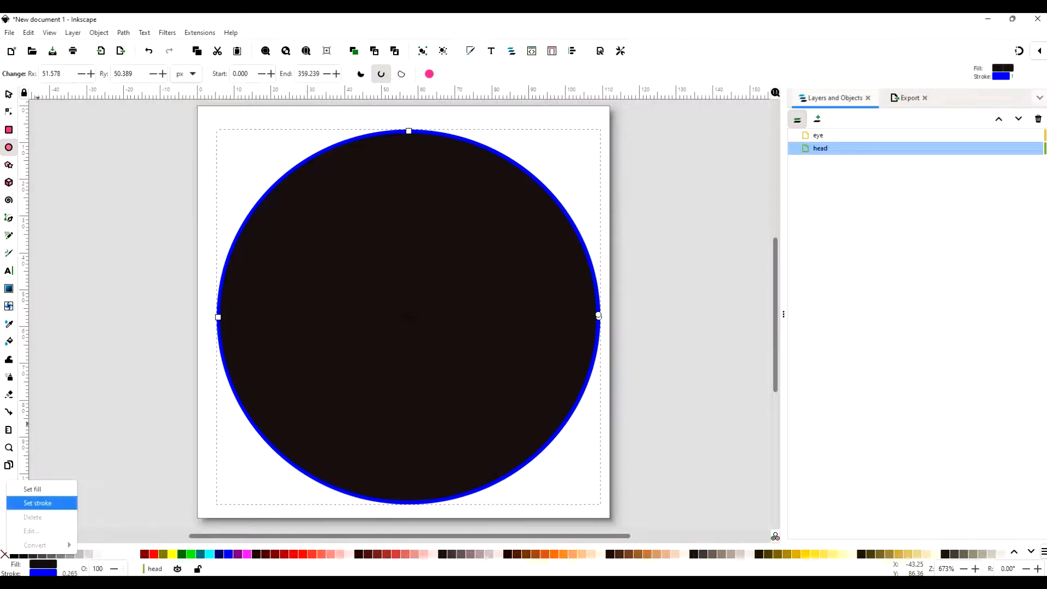
pyautogui.click(37, 503)
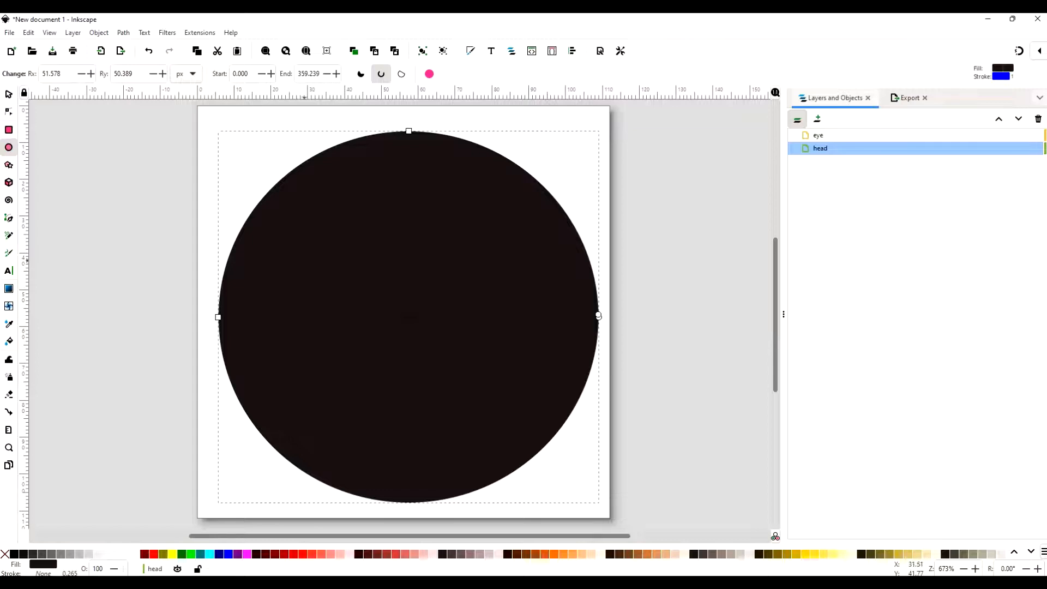
# On the eye layer, draw a cyan ellipse about 30 by 35 px near the middle of the head, and remove its stroke
pyautogui.click(818, 135)
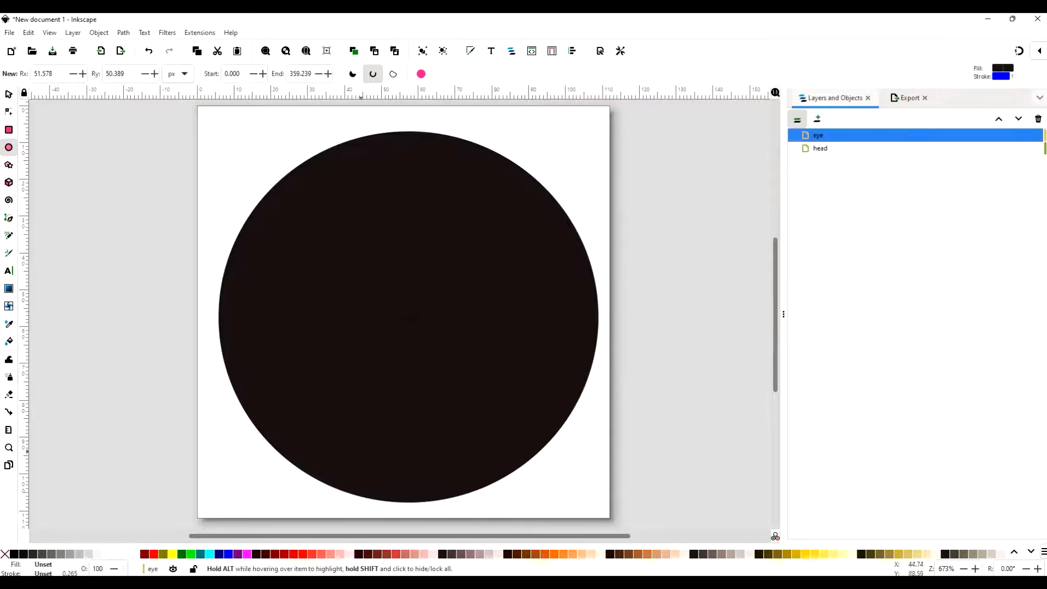
pyautogui.click(210, 554)
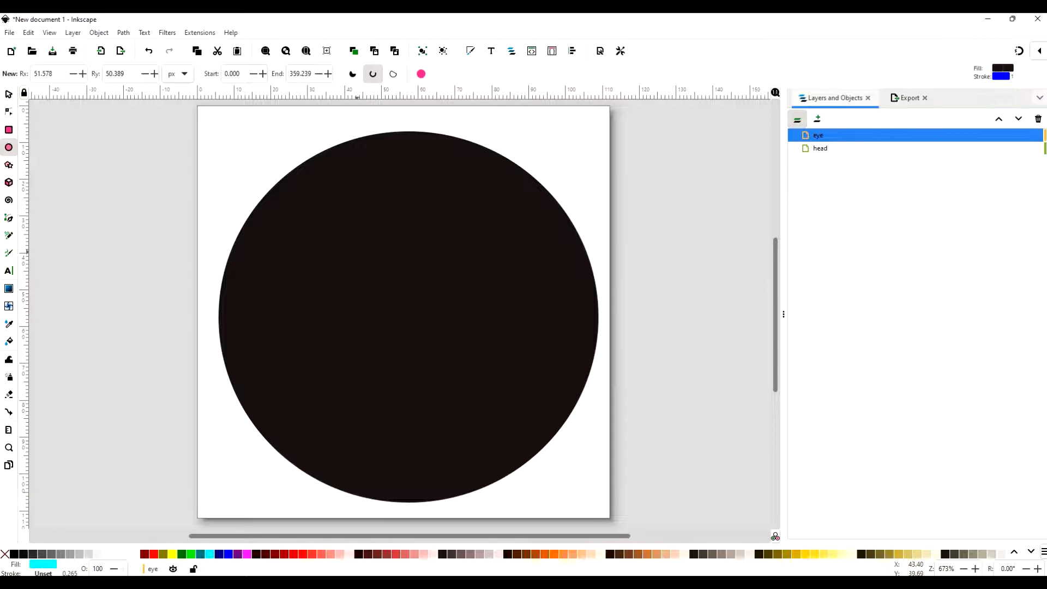
pyautogui.moveTo(355, 250)
pyautogui.mouseDown()
pyautogui.moveTo(464, 372)
pyautogui.moveTo(492, 388)
pyautogui.moveTo(468, 380)
pyautogui.mouseUp()
pyautogui.click(210, 554)
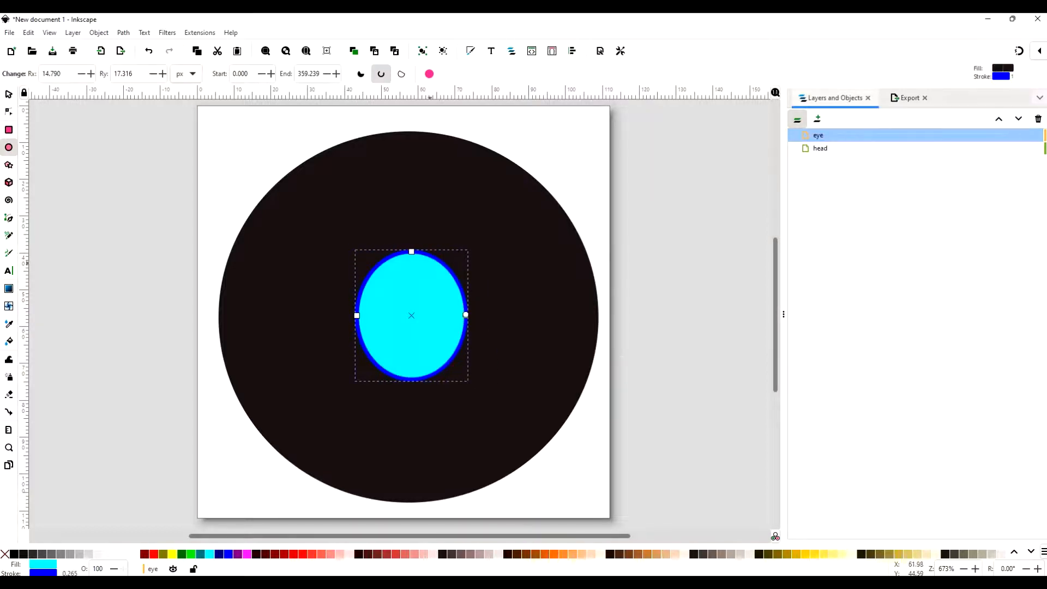
pyautogui.rightClick(4, 554)
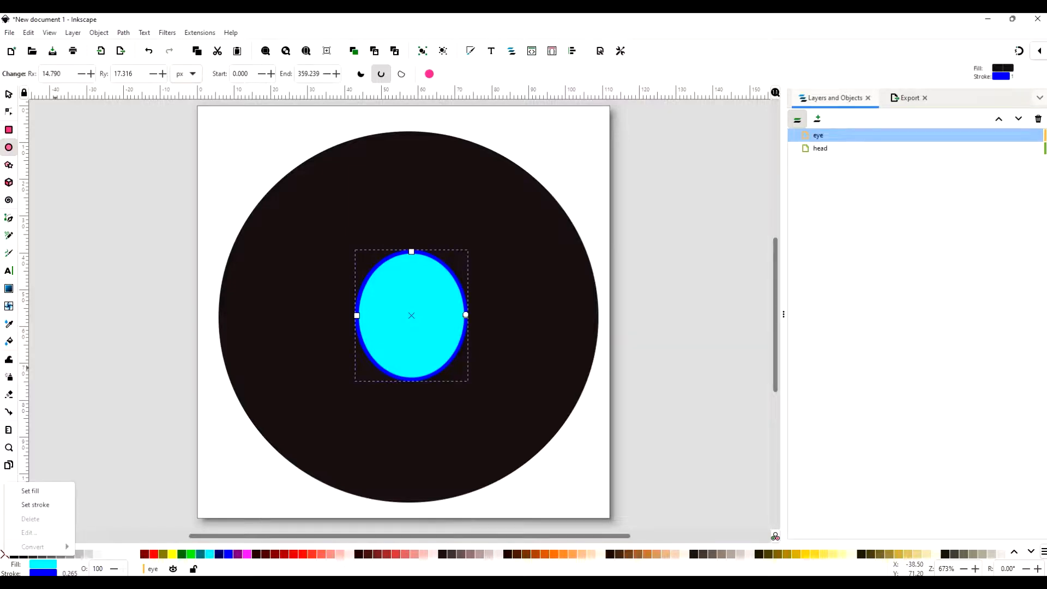
pyautogui.click(35, 505)
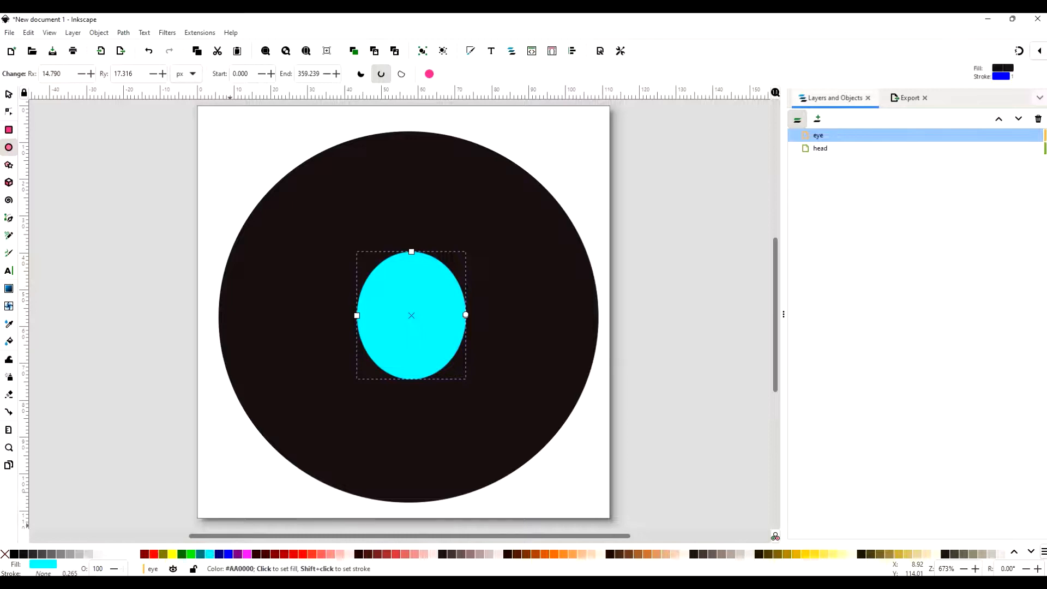
# Try a light orange fill on the eye ellipse and undo the colour change
pyautogui.click(656, 554)
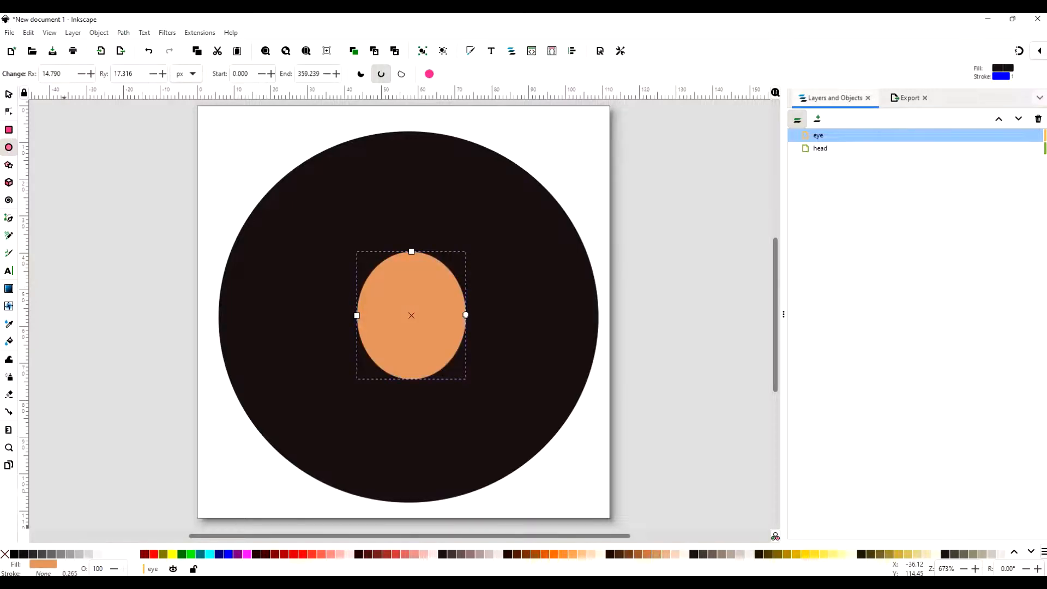
pyautogui.hotkey('ctrl', 'z')
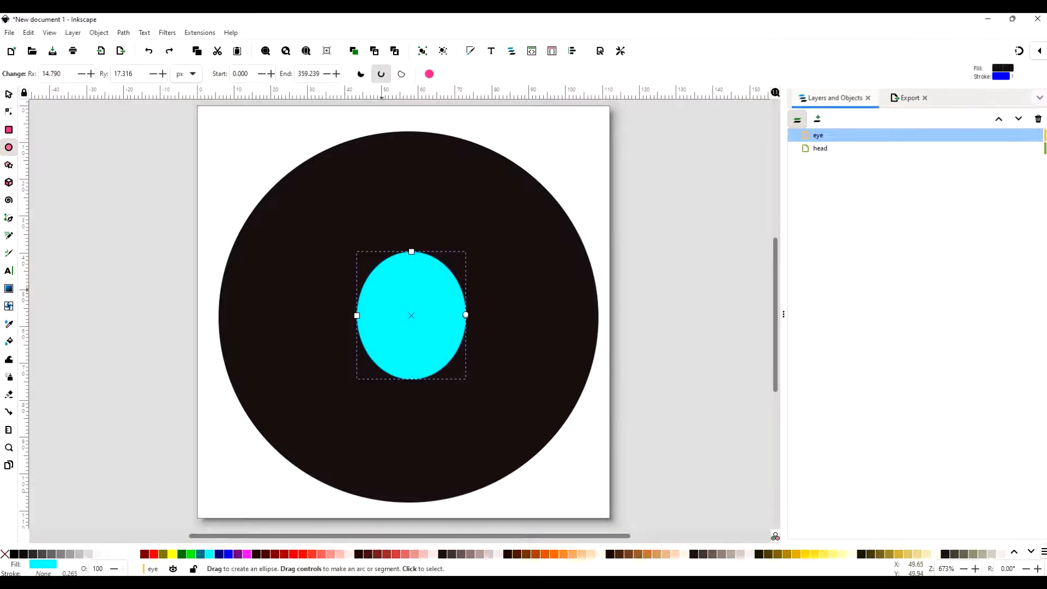
# Draw a black pupil about 13 by 15 px with a blue stroke inside the cyan ellipse, and group the two ellipses
pyautogui.moveTo(389, 287); pyautogui.dragTo(441, 345)
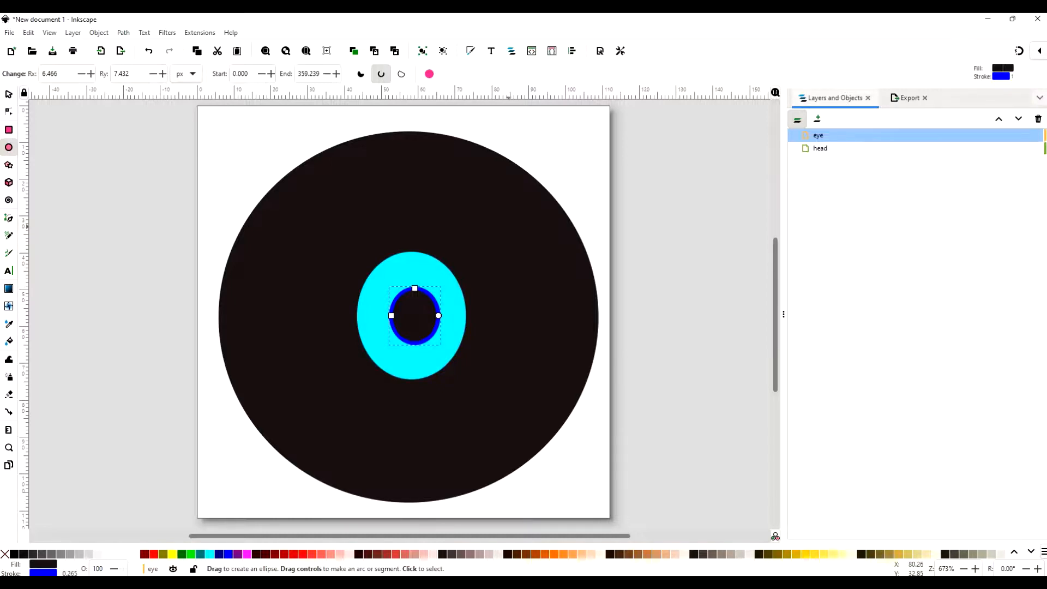
pyautogui.click(9, 94)
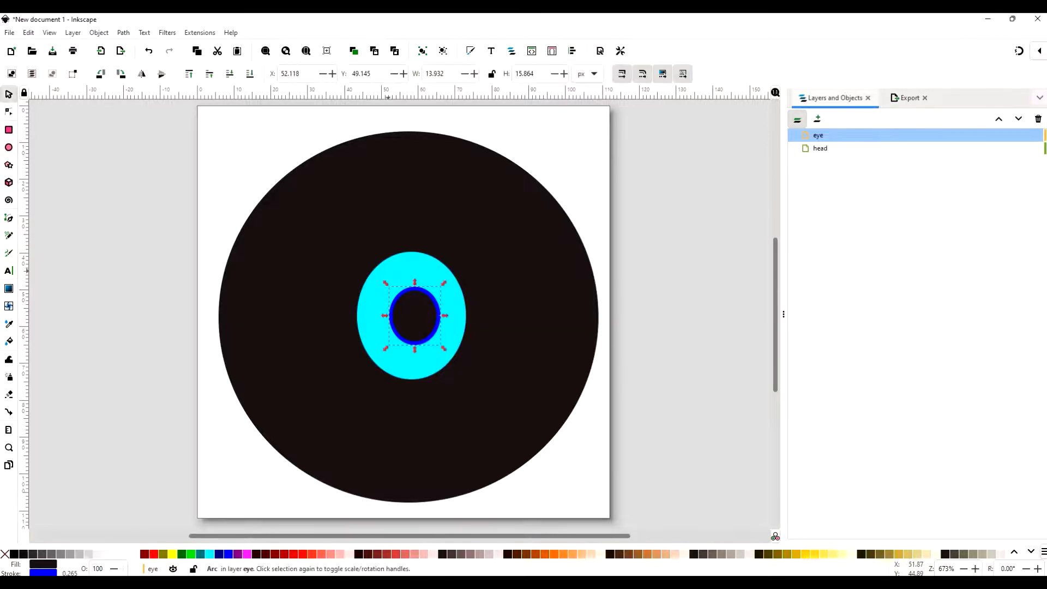
pyautogui.click(376, 284)
pyautogui.click(409, 317)
pyautogui.keyDown('shift'); pyautogui.click(405, 262); pyautogui.keyUp('shift')
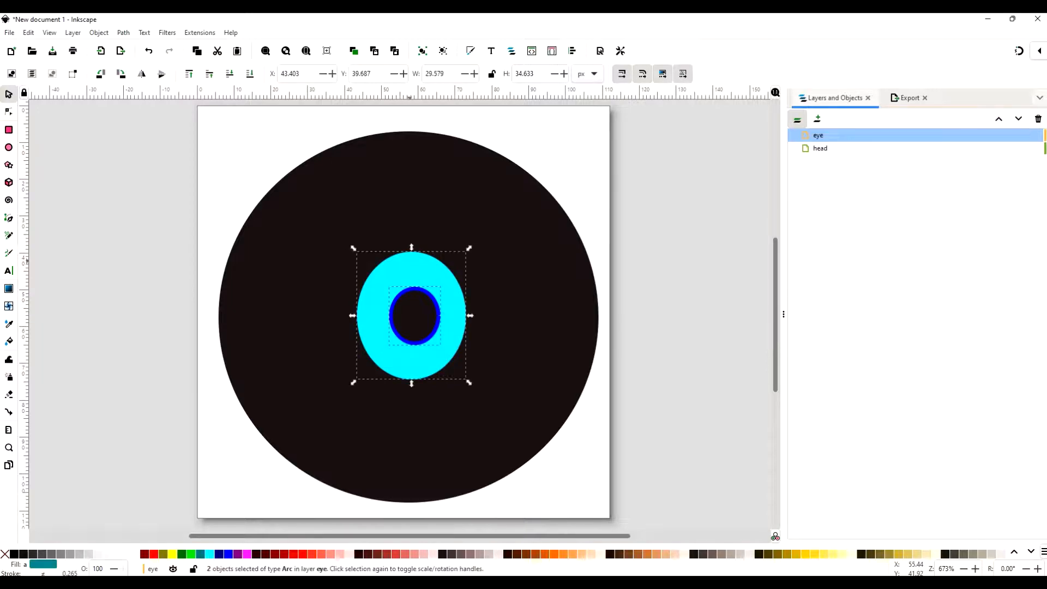
pyautogui.rightClick(439, 300)
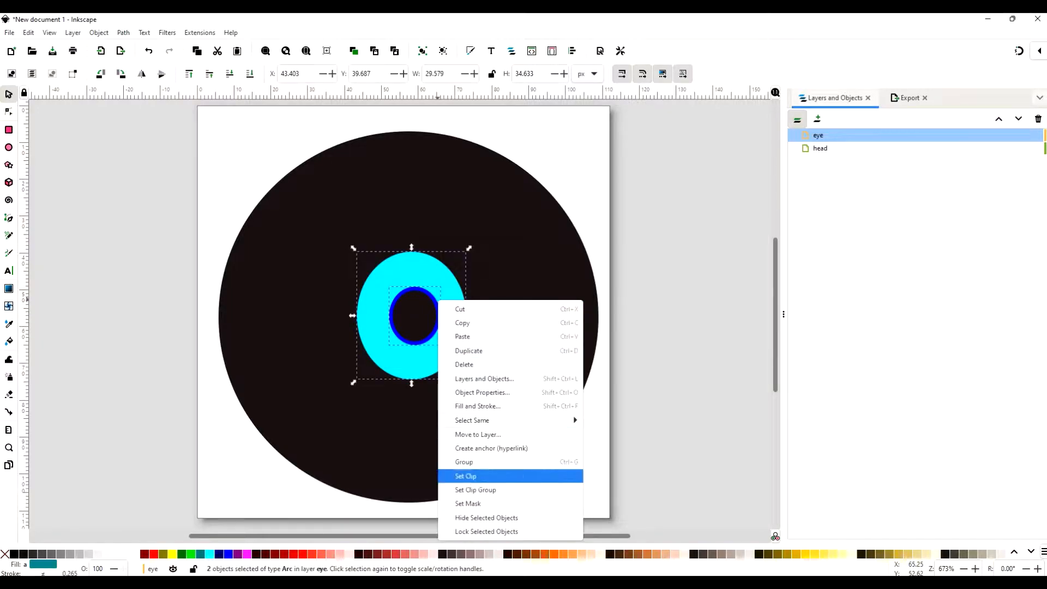
pyautogui.click(465, 462)
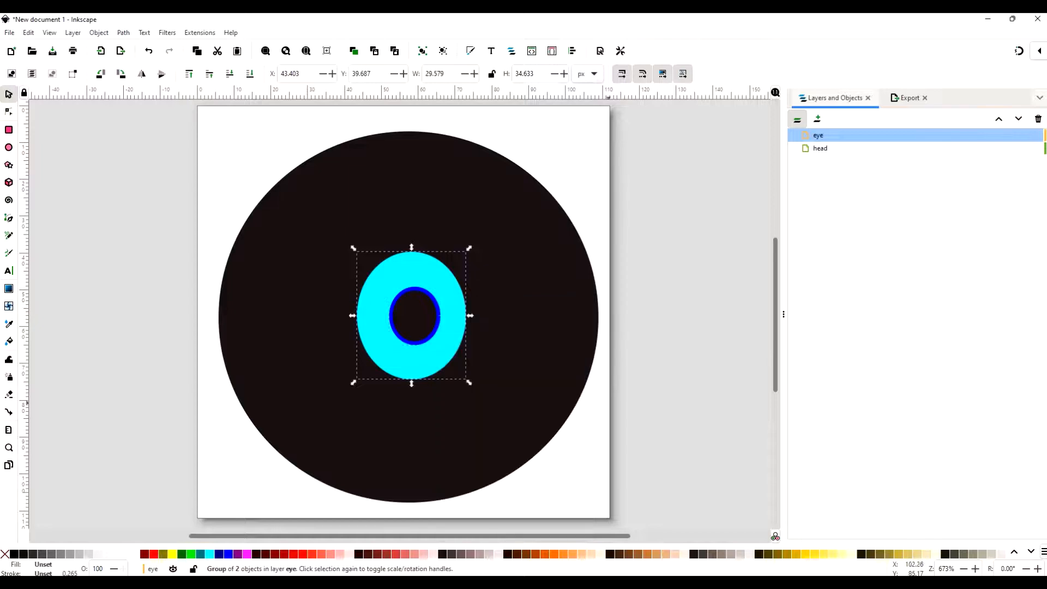
# Alternate between the head and eye layers to check what each contains, ending on the eye layer
pyautogui.click(819, 148)
pyautogui.click(818, 135)
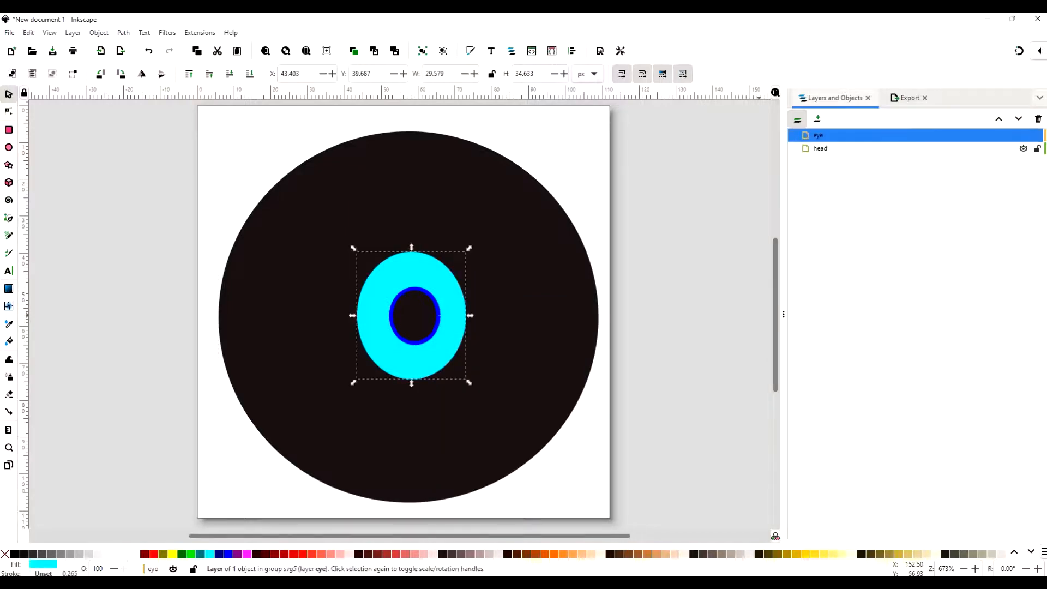
pyautogui.click(820, 148)
pyautogui.click(818, 135)
pyautogui.click(819, 148)
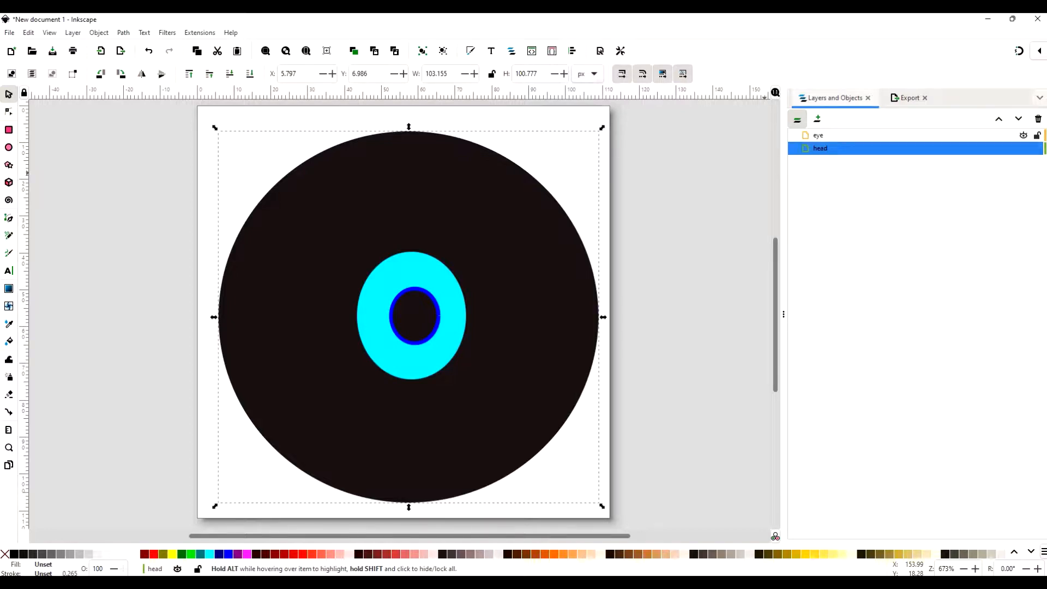
pyautogui.click(818, 136)
# Hide the eye layer and show it again to try out its visibility toggle
pyautogui.click(1024, 135)
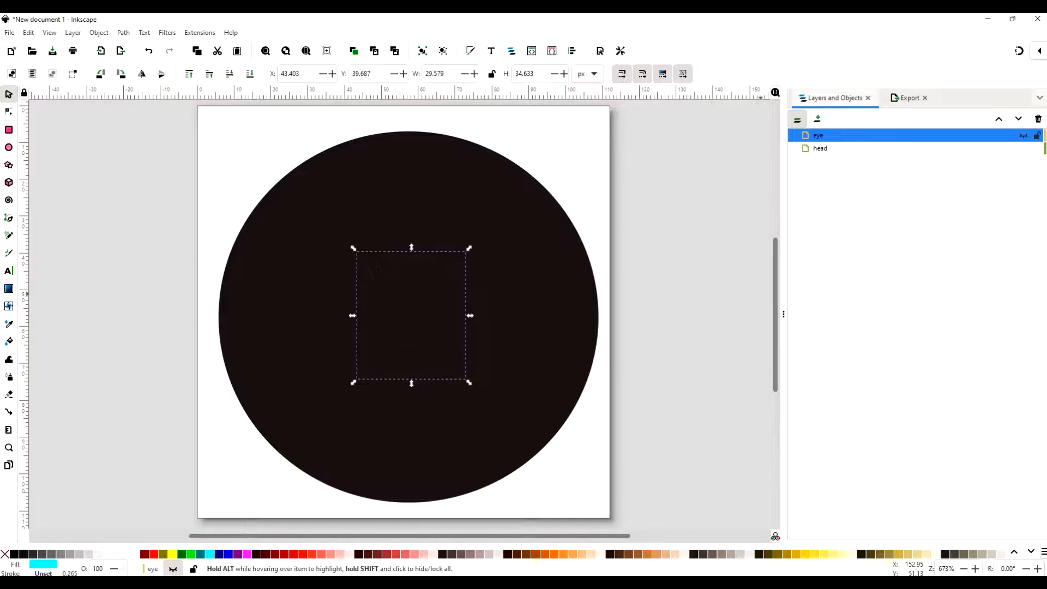
pyautogui.hotkey('ctrl', 'z')
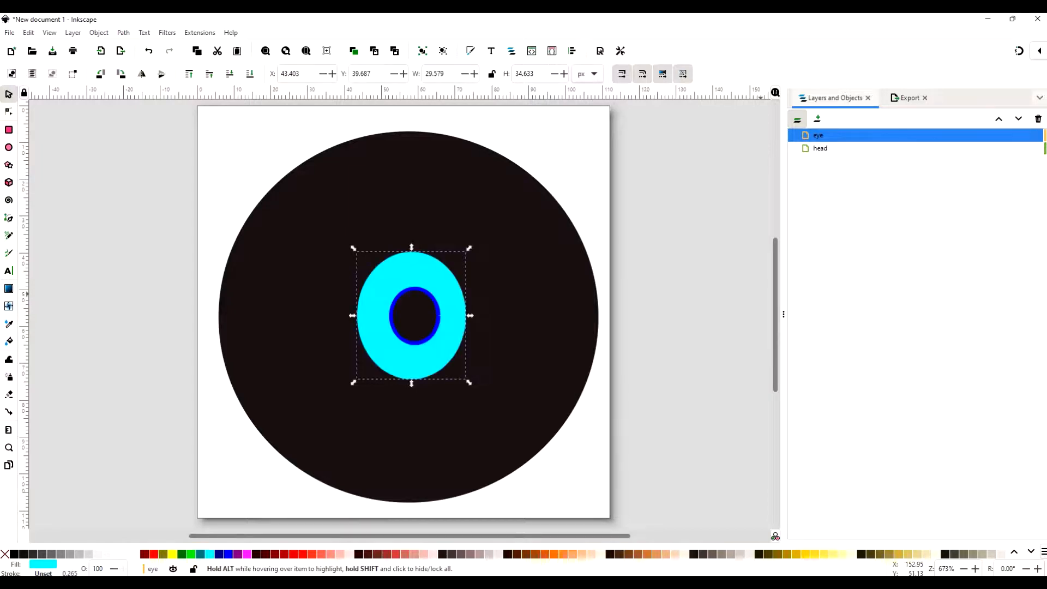
pyautogui.click(1024, 136)
pyautogui.click(1024, 135)
# Open the export settings, check the batch export options, and return to single-image export
pyautogui.click(9, 32)
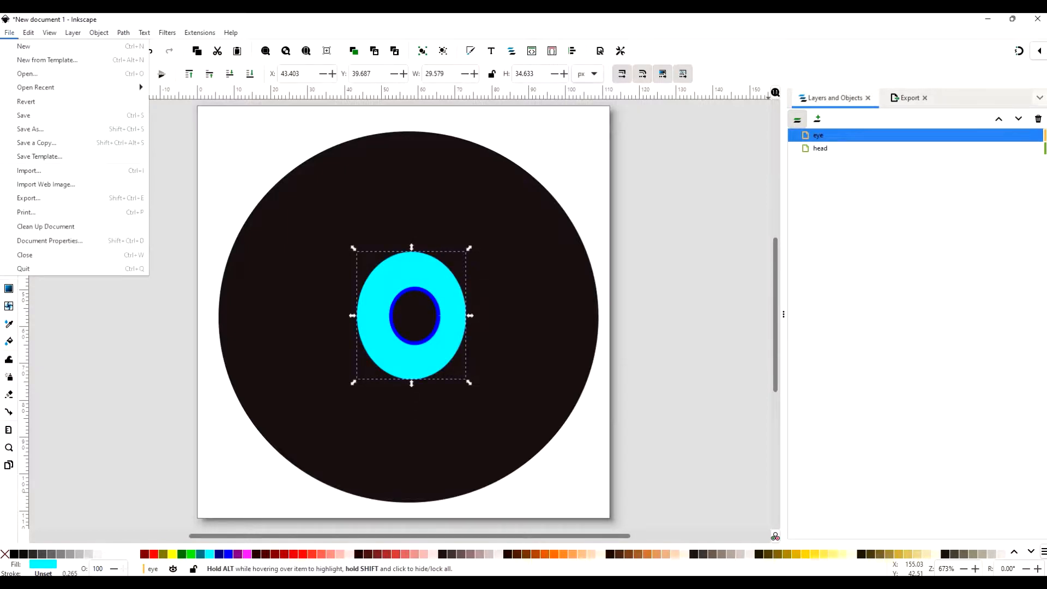
pyautogui.click(19, 198)
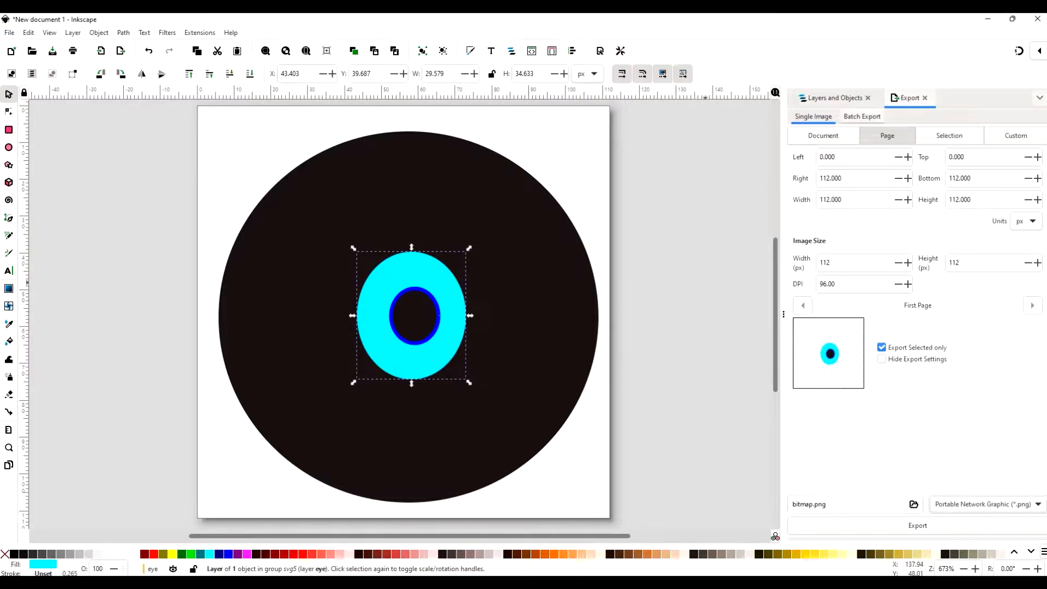
pyautogui.click(862, 116)
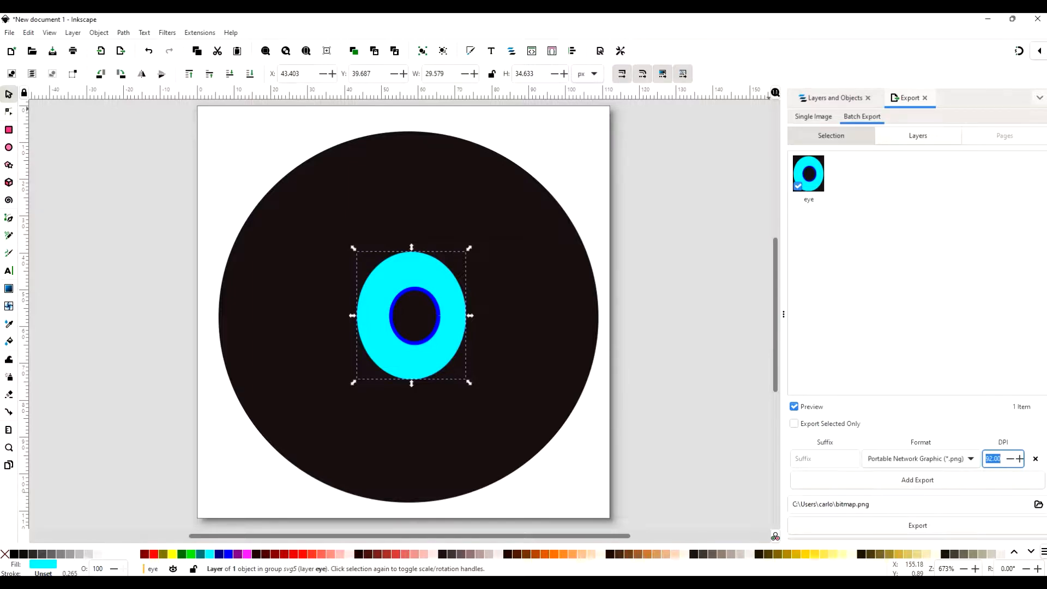
pyautogui.click(813, 117)
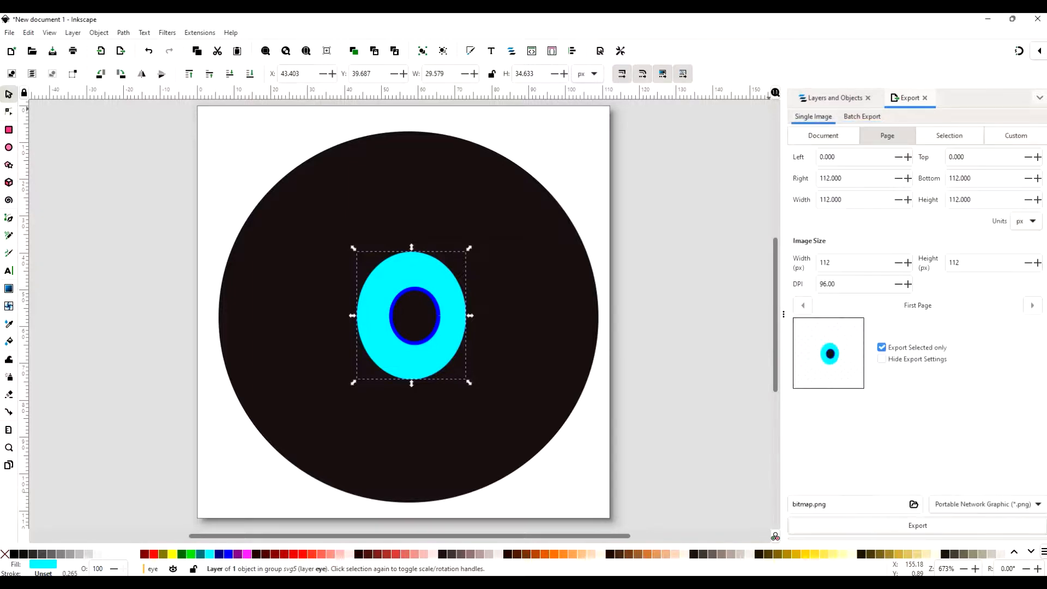
# Try to set a 112 x 112 px image size with the whole document as the export area
pyautogui.click(823, 135)
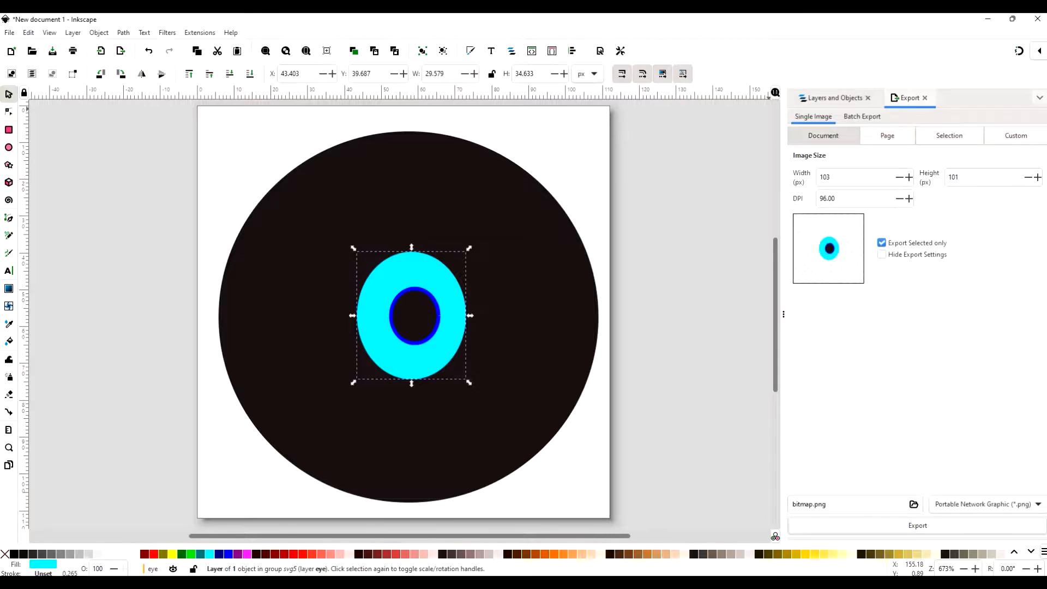
pyautogui.moveTo(831, 177); pyautogui.dragTo(791, 176)
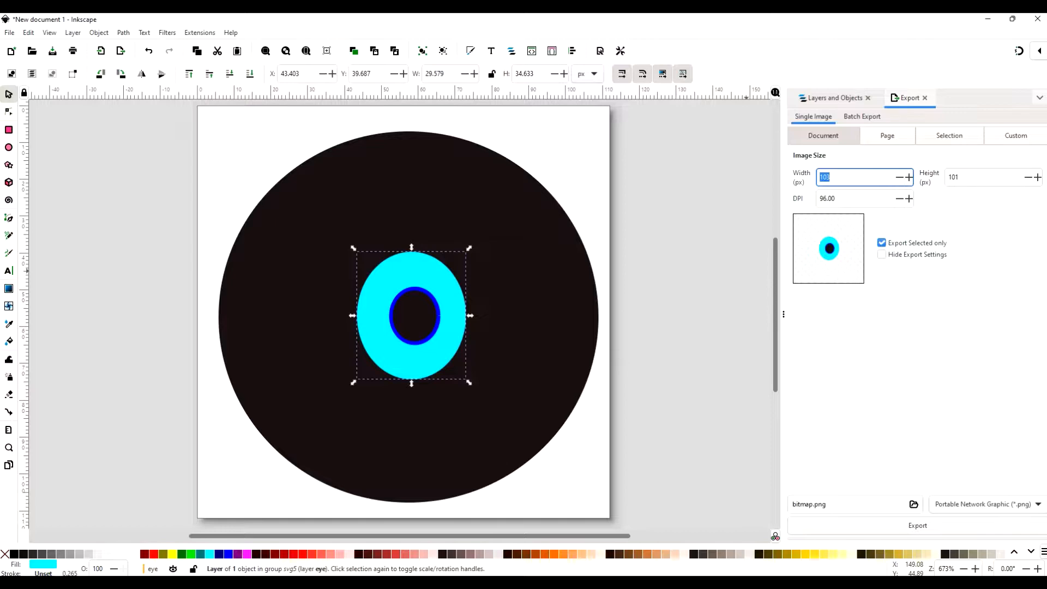
pyautogui.write('112')
pyautogui.press('Tab')
pyautogui.write('109')
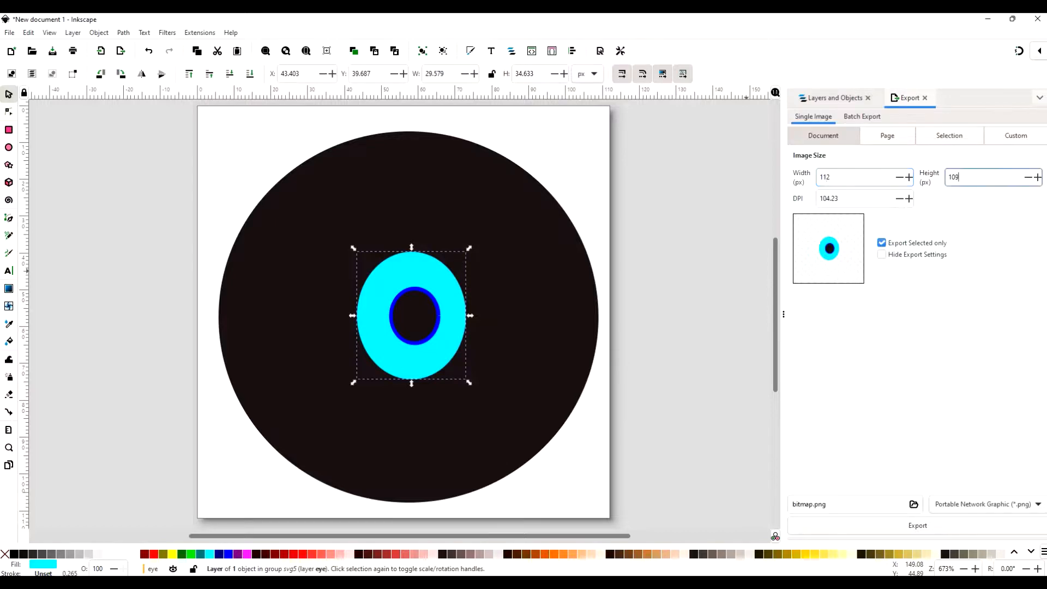
pyautogui.hotkey('ctrl', 'a')
pyautogui.write('12')
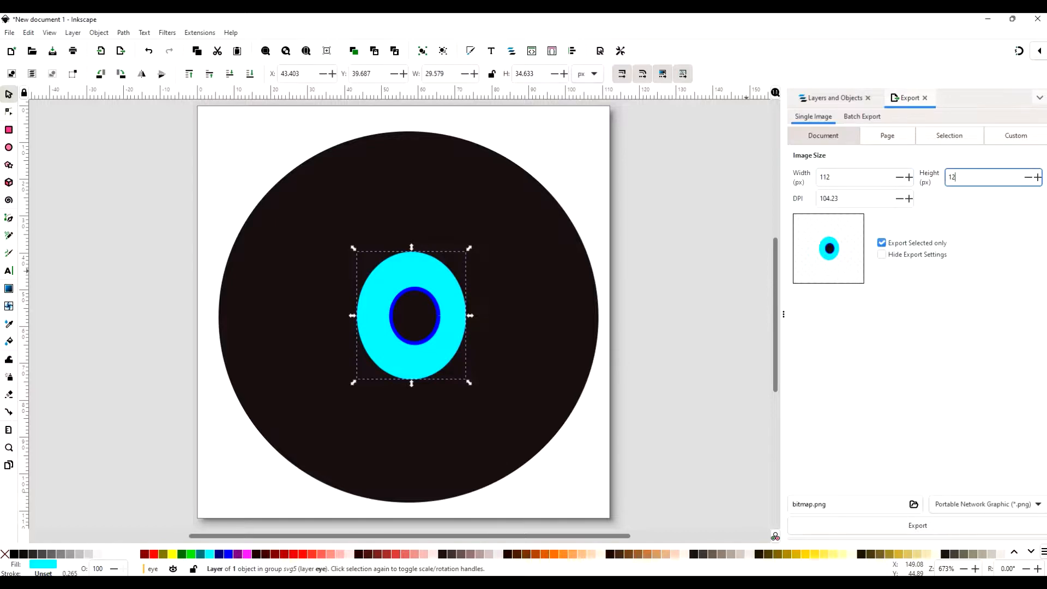
pyautogui.press('BackSpace')
pyautogui.write('12')
pyautogui.click(831, 177)
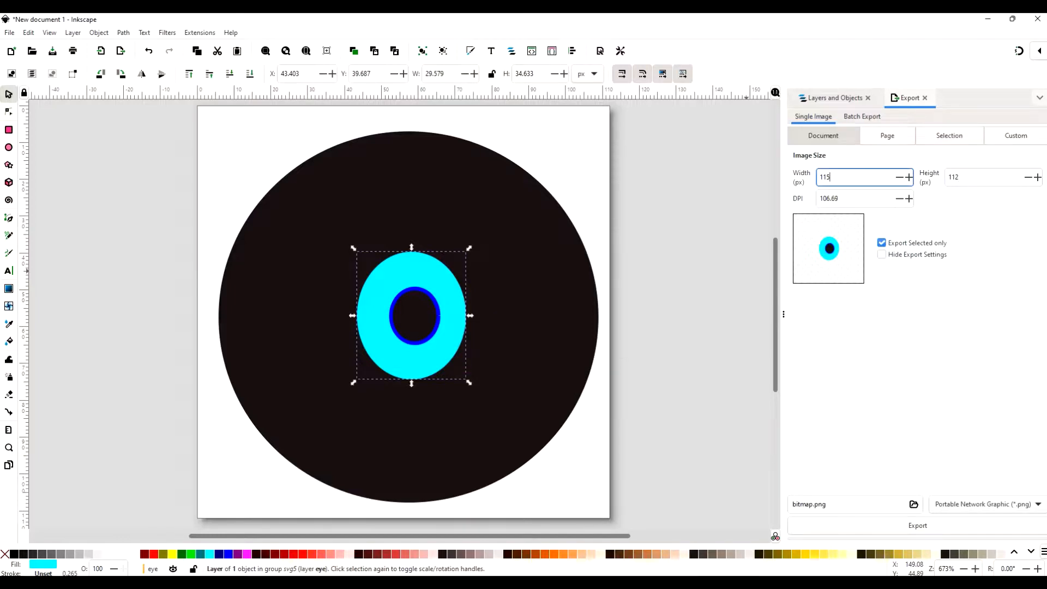
# Set the export area to the page and select the grouped eye ellipses on the canvas
pyautogui.click(886, 135)
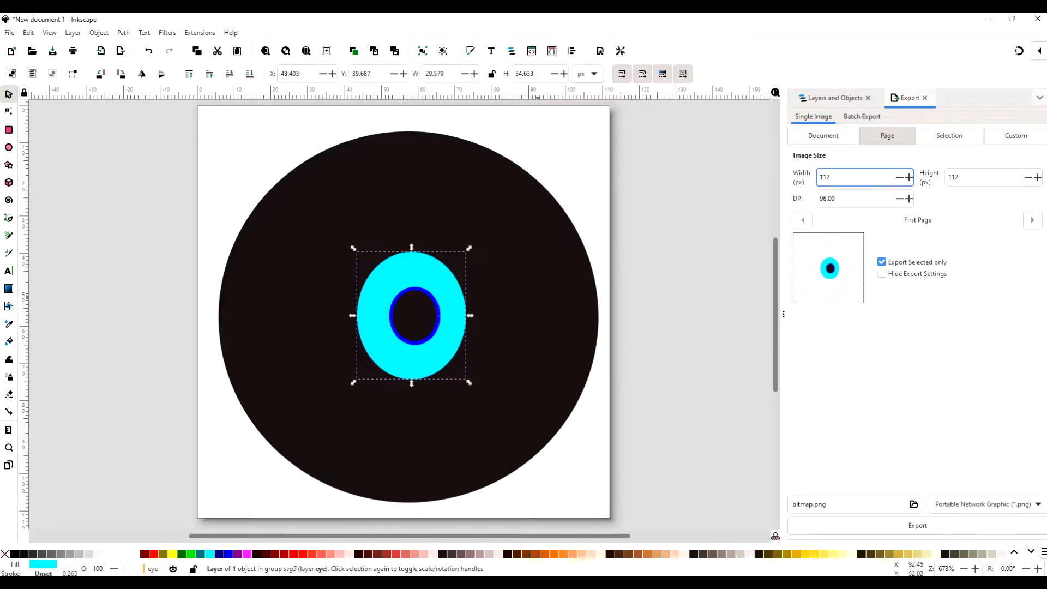
pyautogui.click(535, 297)
pyautogui.click(414, 323)
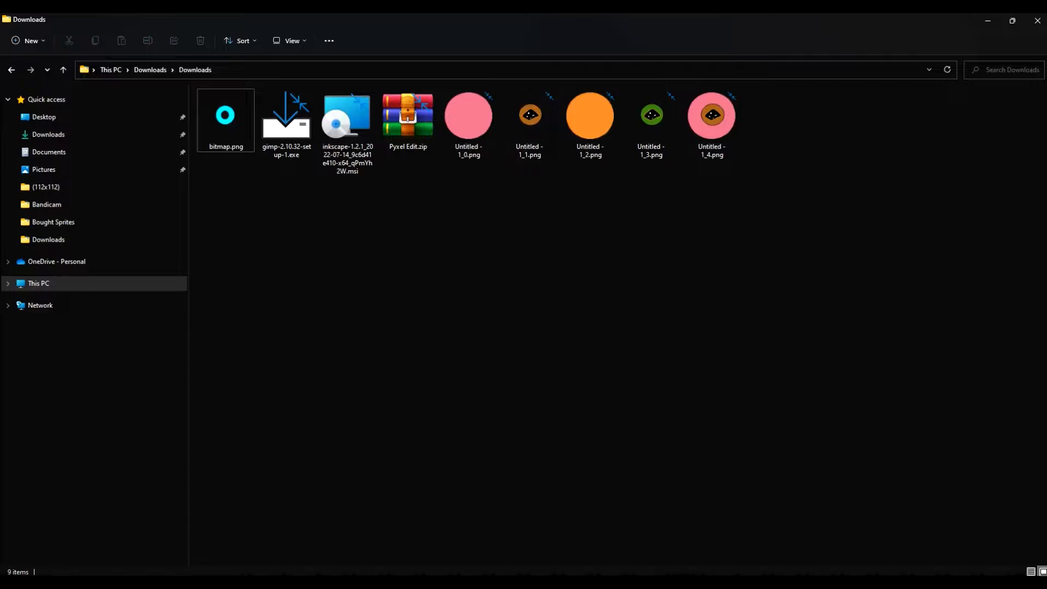
pyautogui.click(988, 21)
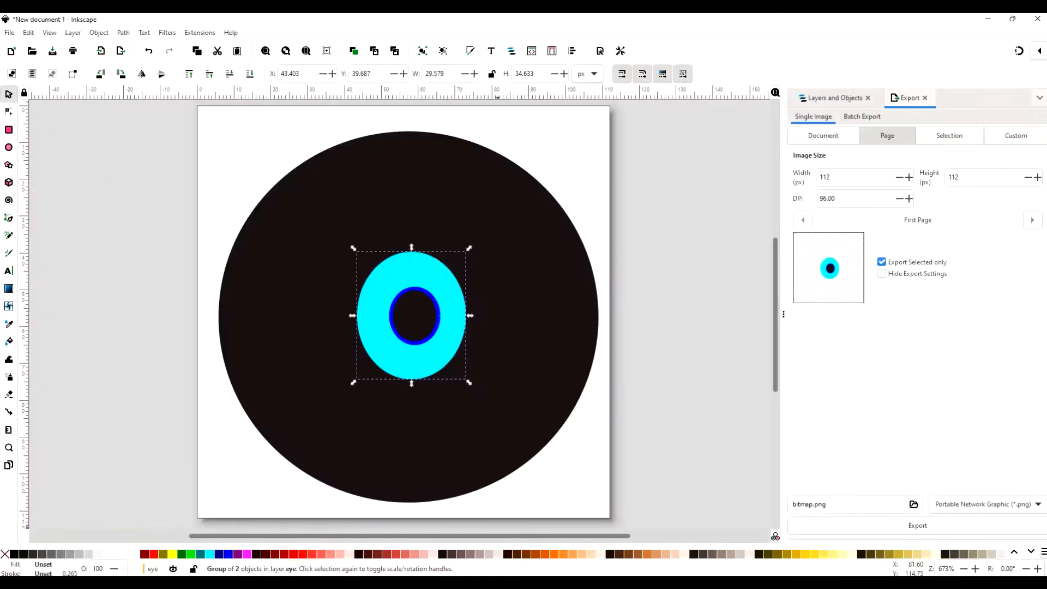
# Export the selected eye group as bitmap.png with the default PNG options, replacing the existing file
pyautogui.click(987, 504)
pyautogui.click(986, 504)
pyautogui.click(917, 526)
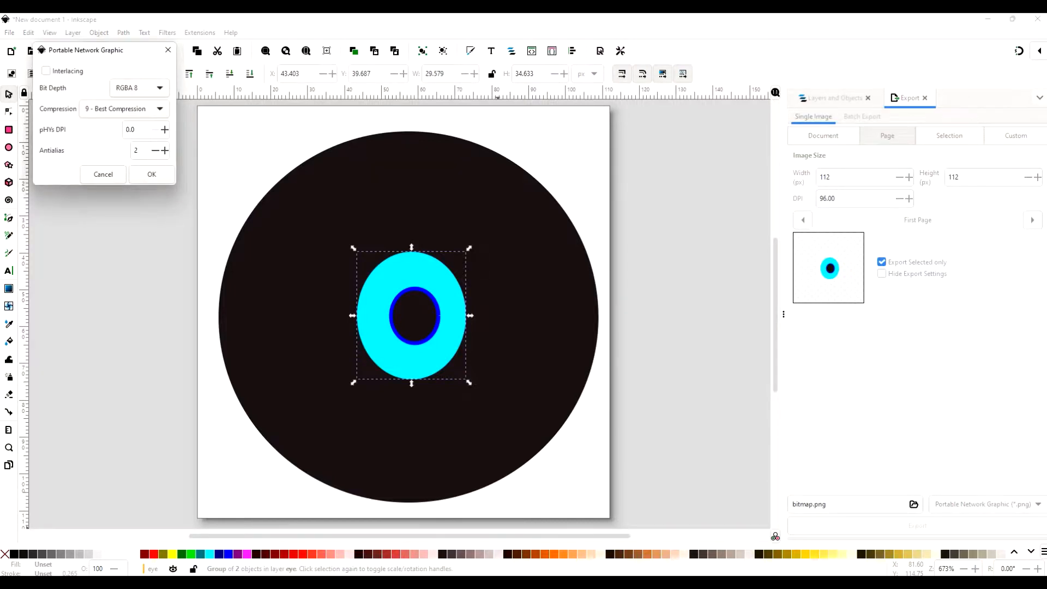
pyautogui.click(151, 174)
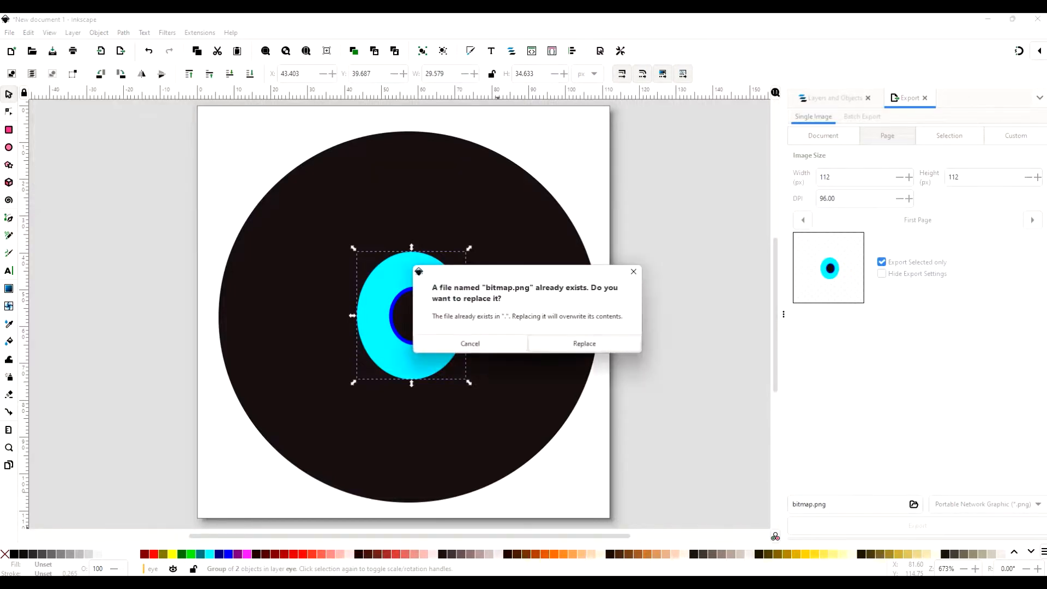
pyautogui.click(584, 343)
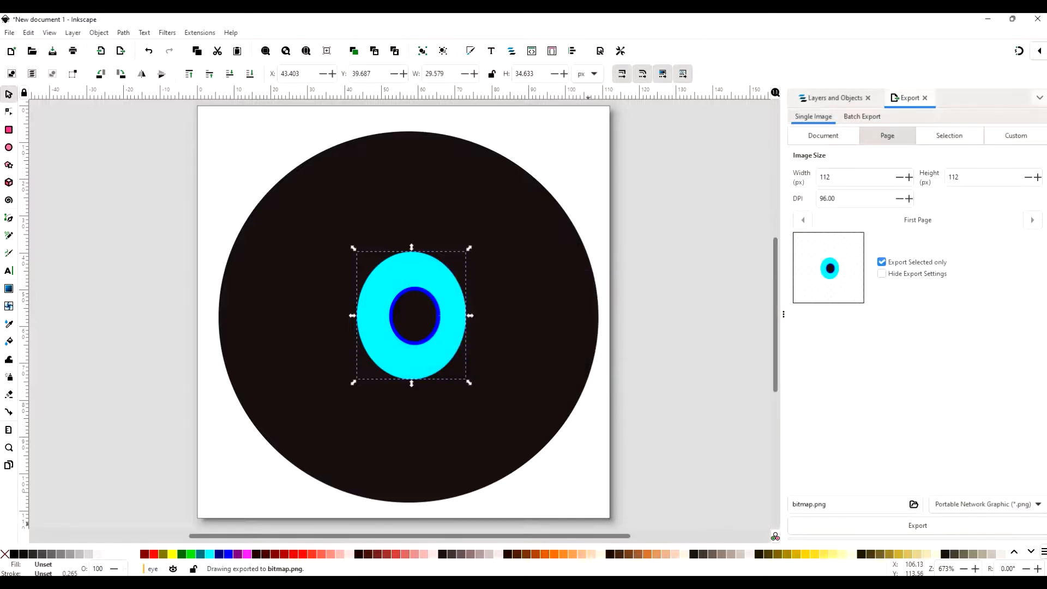
# Switch to the Downloads folder in File Explorer and inspect the exported bitmap.png enlarged in the image viewer
pyautogui.hotkey('alt', 'Tab')
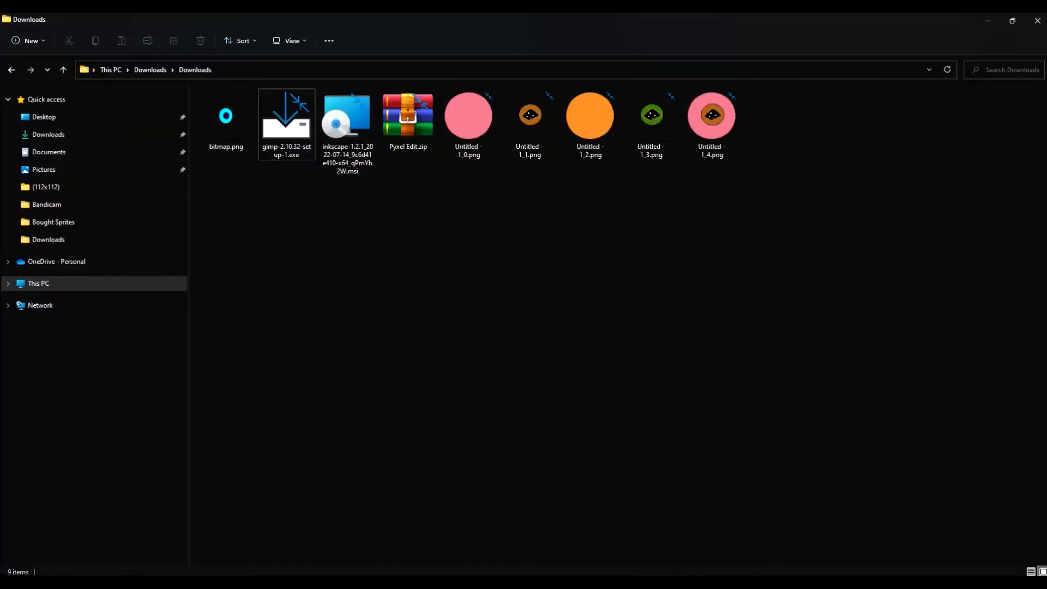
pyautogui.doubleClick(226, 120)
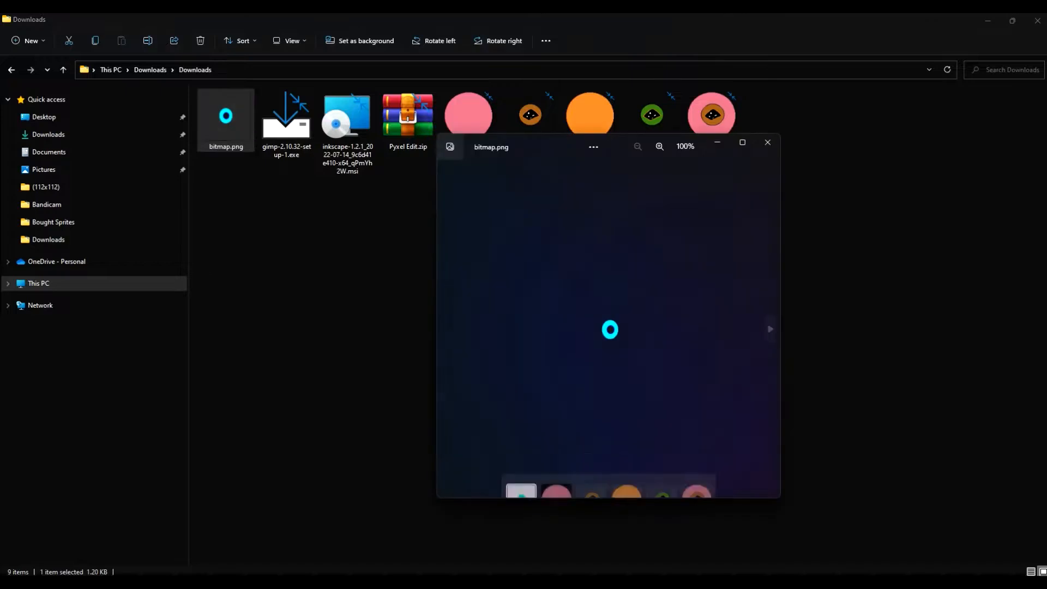
pyautogui.scroll(8, 608, 329)
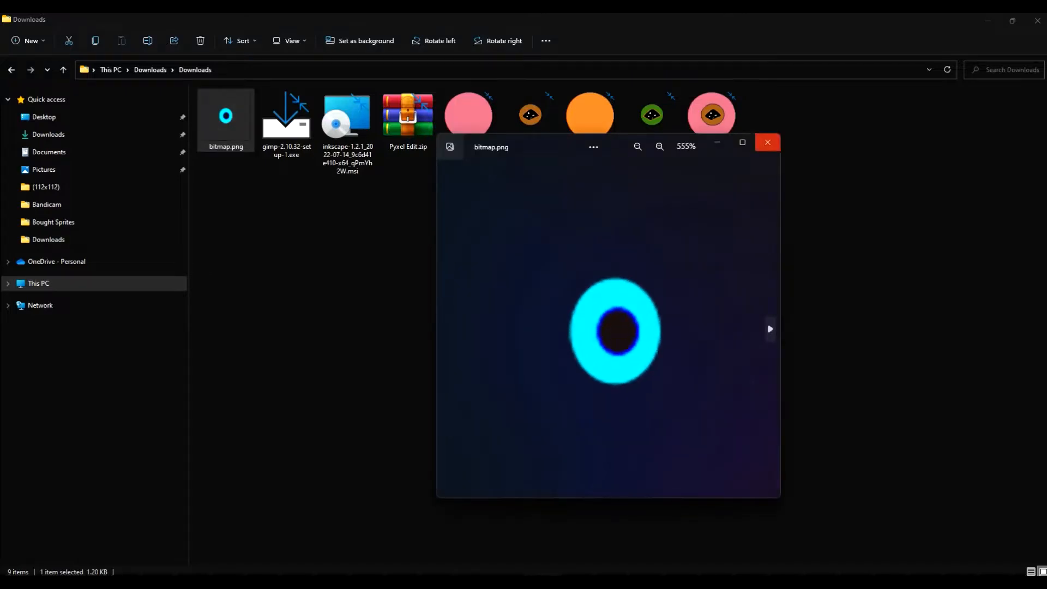
pyautogui.click(767, 142)
# Check the pixel dimensions of bitmap.png in its file properties and return to Inkscape
pyautogui.rightClick(233, 127)
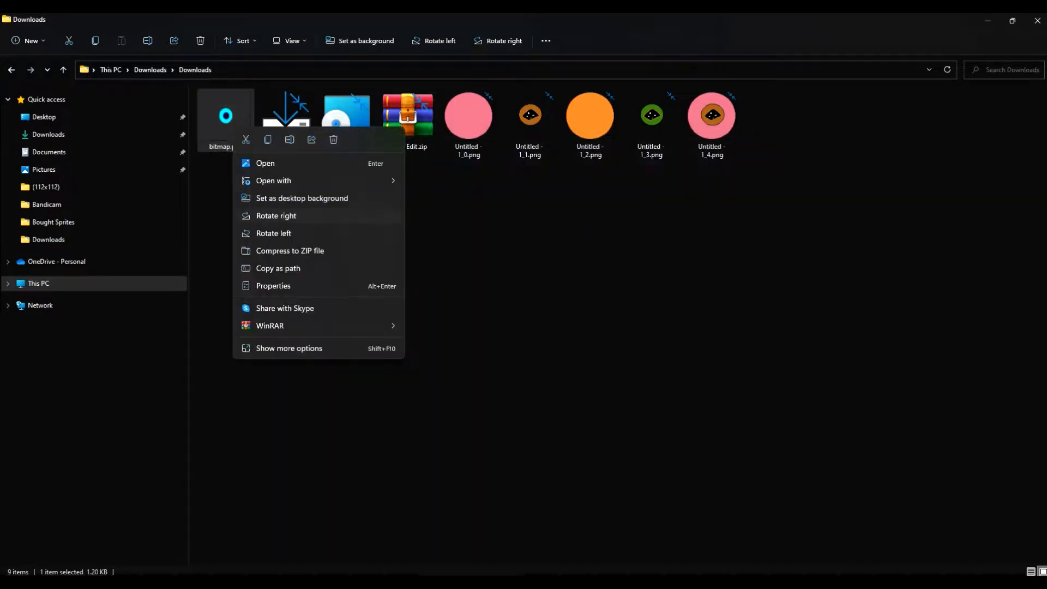
pyautogui.click(273, 286)
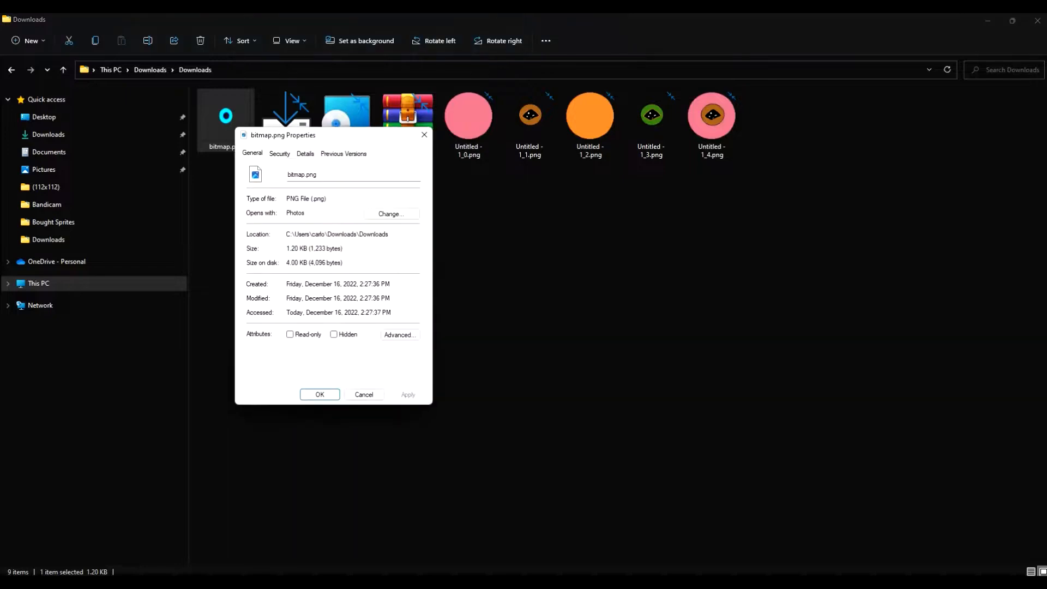
pyautogui.click(305, 153)
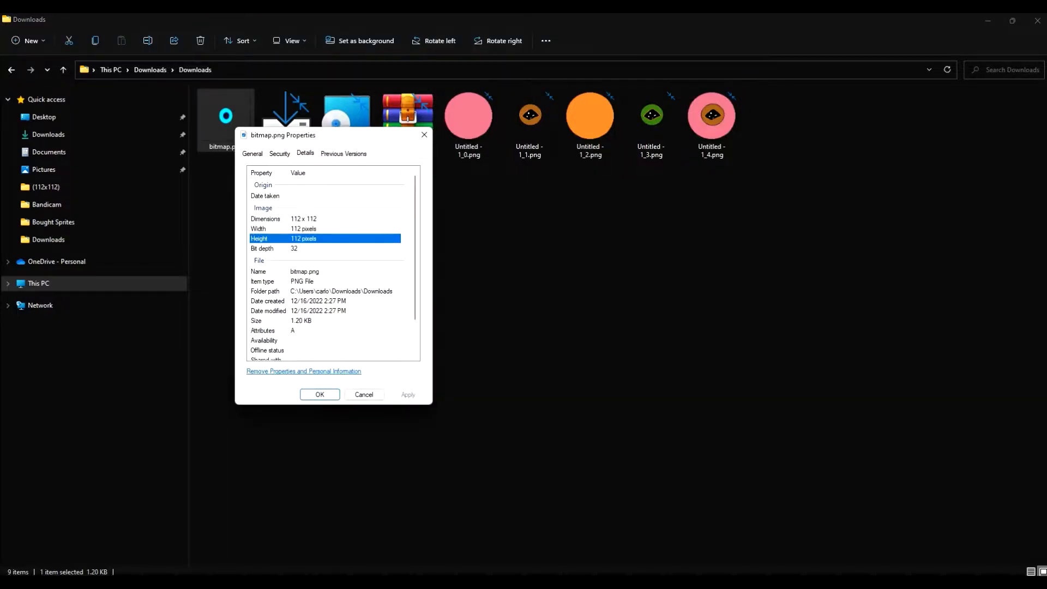
pyautogui.click(424, 135)
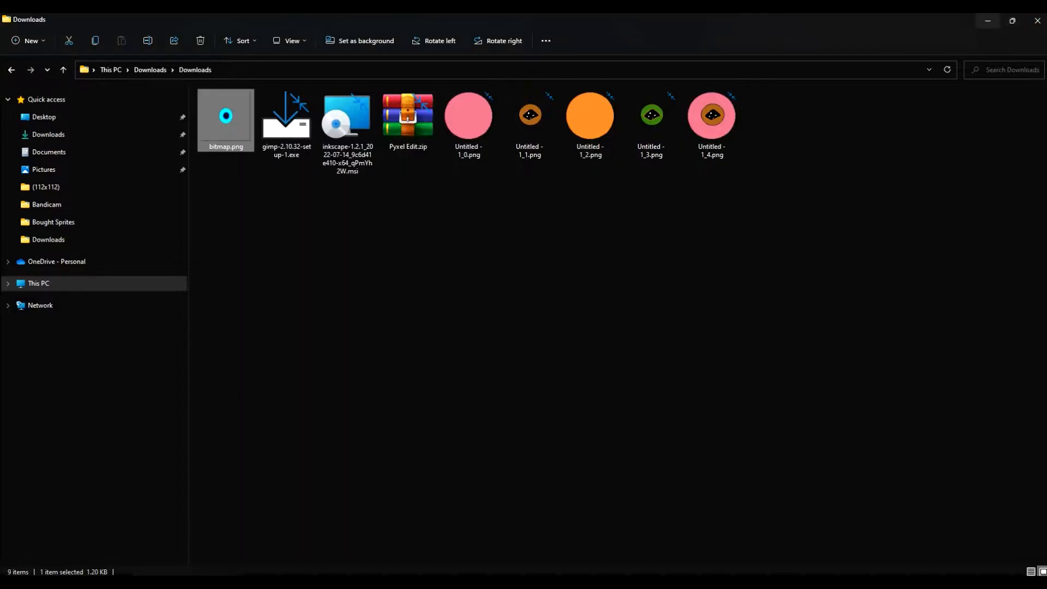
pyautogui.click(988, 20)
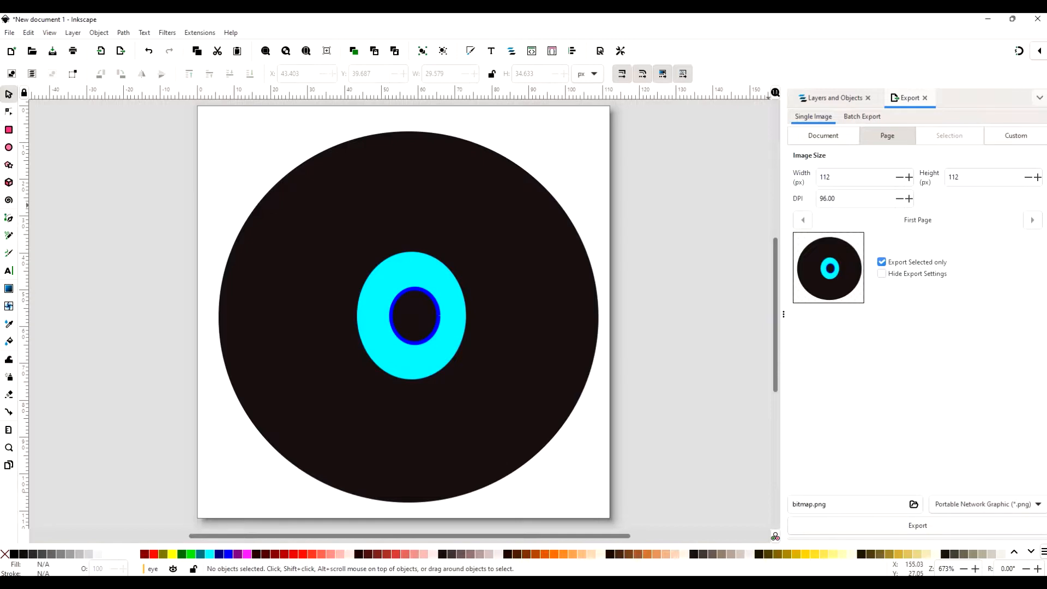
# Export the whole page at 56 x 56 px as bitmap.png, replacing the existing file
pyautogui.doubleClick(825, 178)
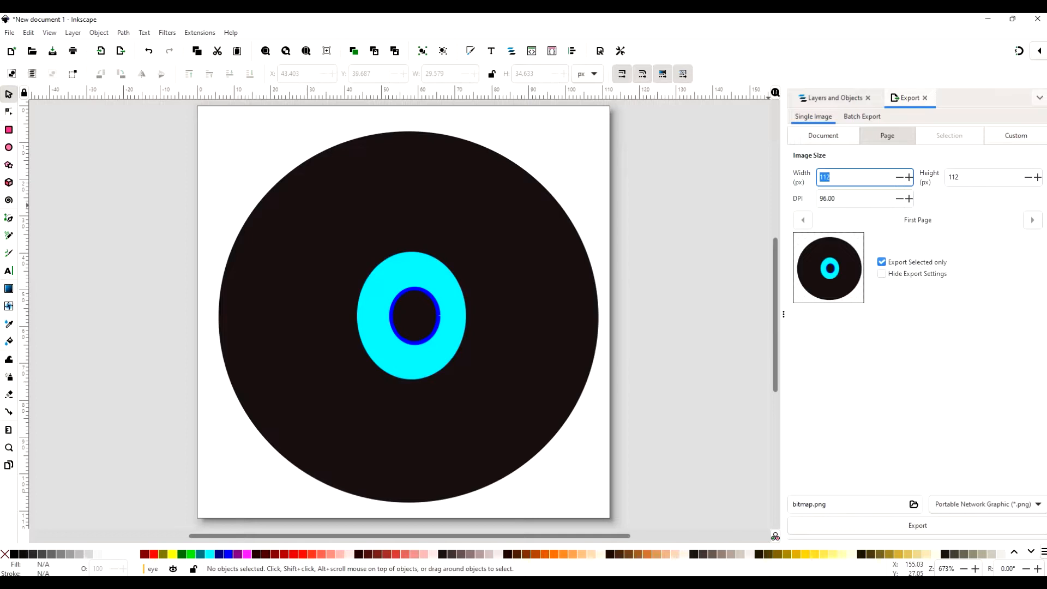
pyautogui.write('56')
pyautogui.press('Tab')
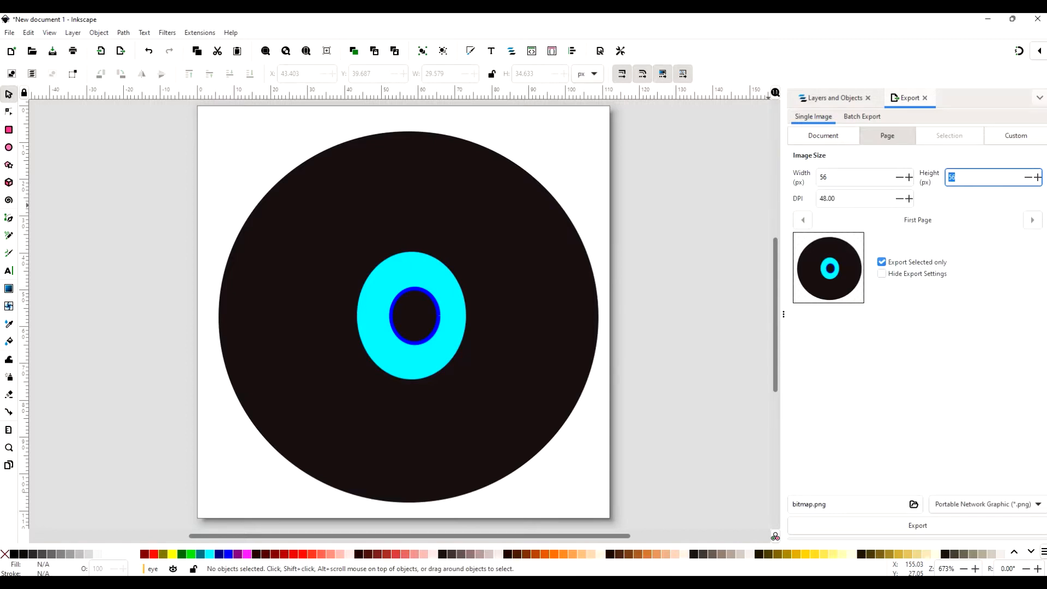
pyautogui.click(917, 525)
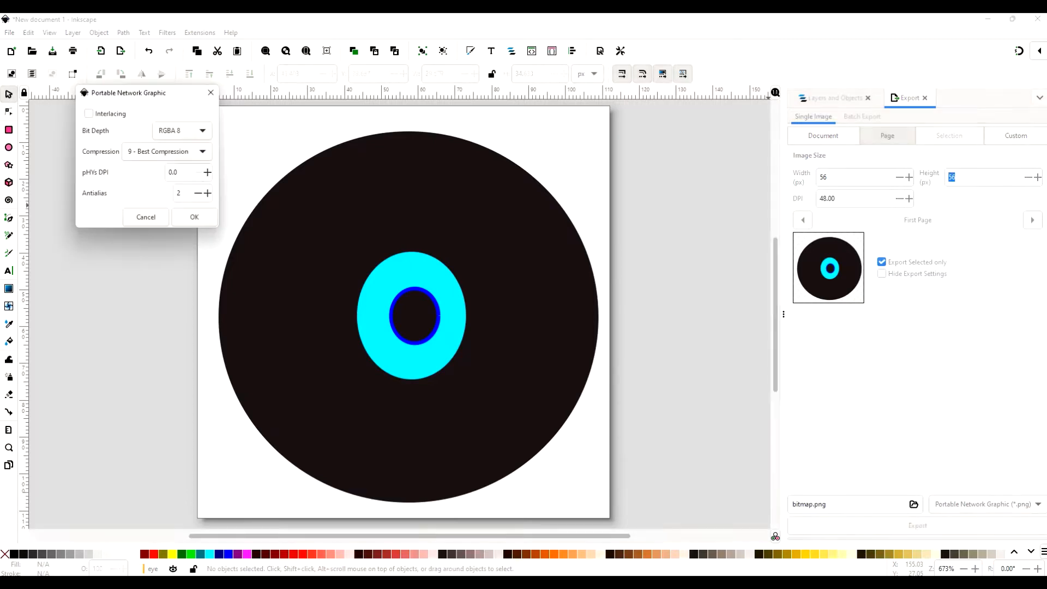
pyautogui.press('Return')
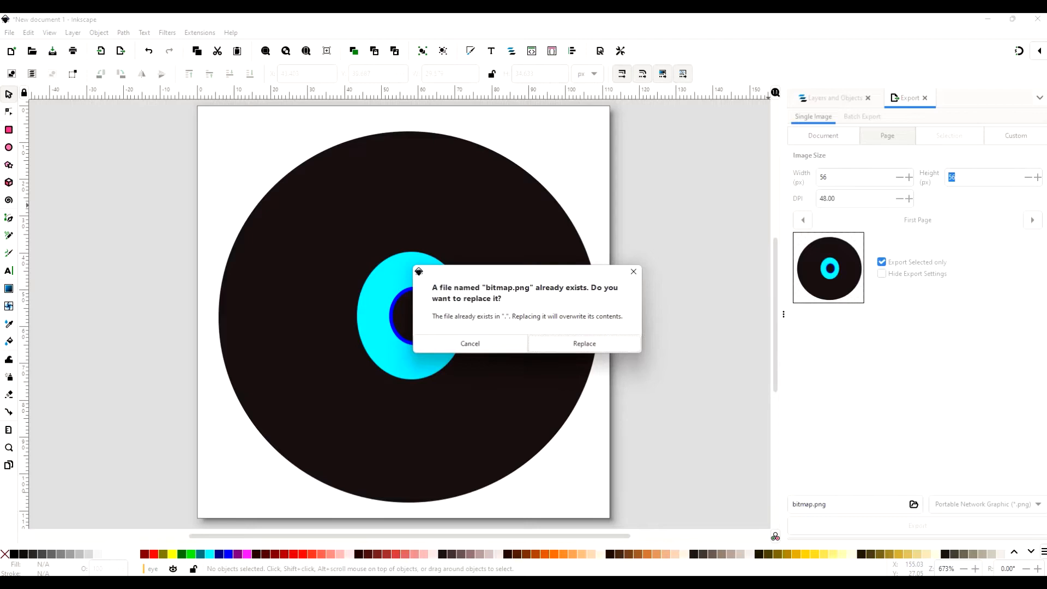
pyautogui.press('Return')
# Switch to File Explorer, check the pixel dimensions of the re-exported bitmap.png in its properties, and return to Inkscape
pyautogui.hotkey('alt', 'Tab')
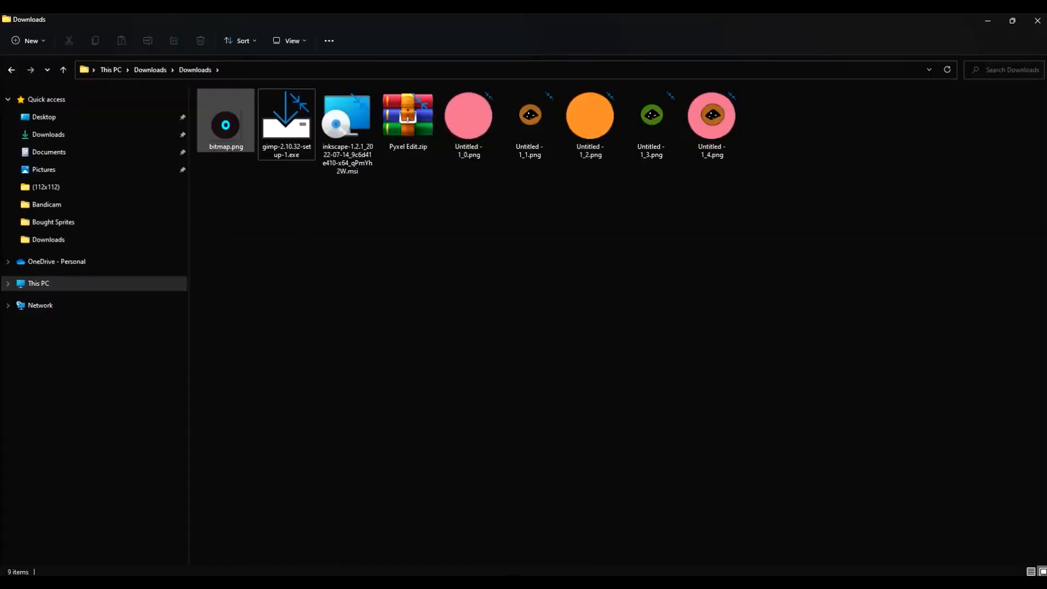
pyautogui.rightClick(226, 118)
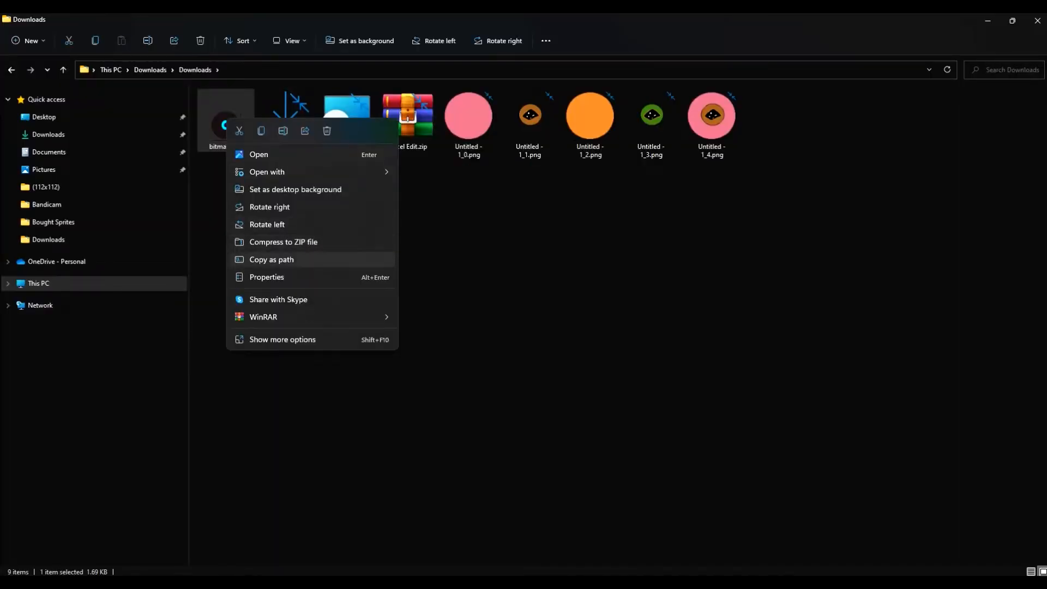
pyautogui.click(267, 277)
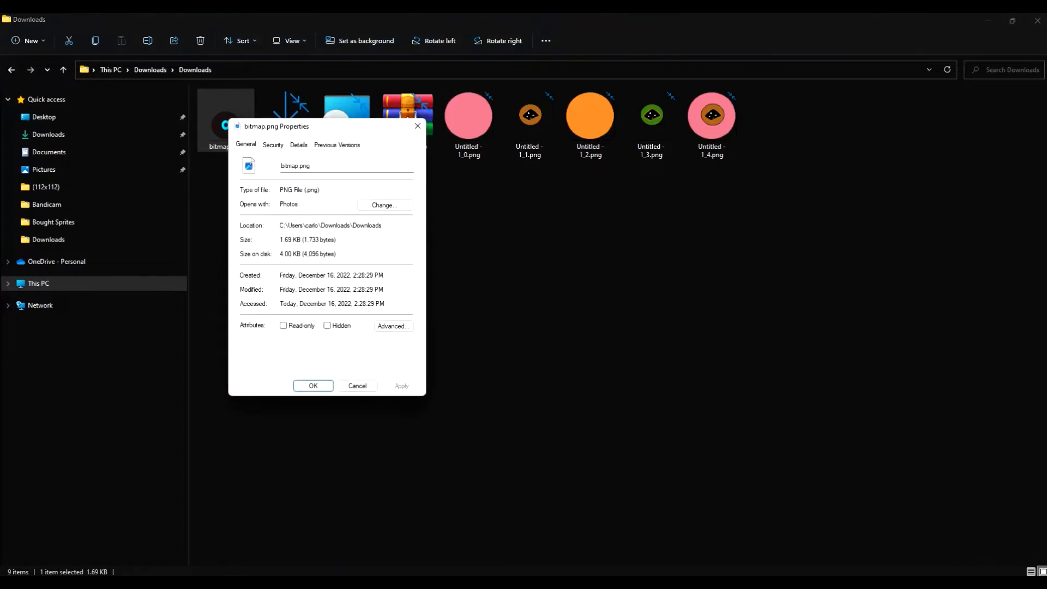
pyautogui.hotkey('ctrl', 'Tab')
pyautogui.hotkey('ctrl', 'Tab')
pyautogui.click(295, 220)
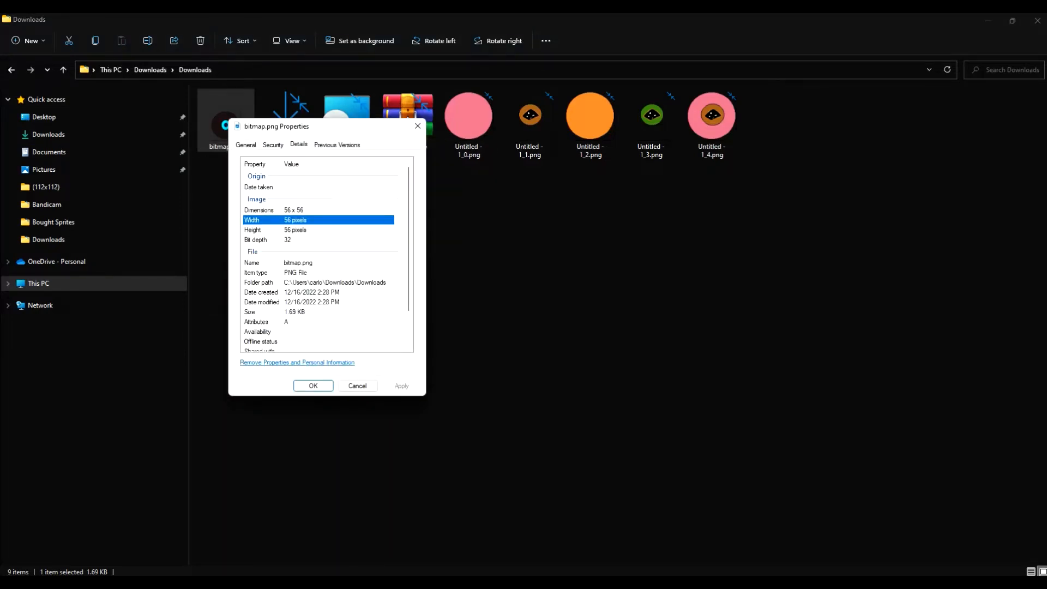
pyautogui.click(313, 386)
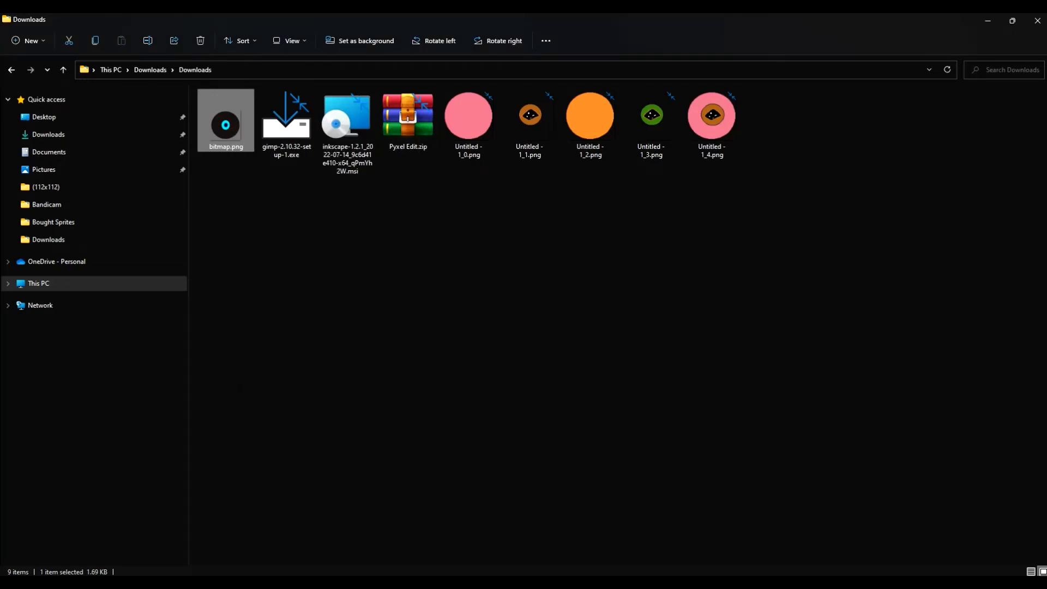
pyautogui.hotkey('alt', 'Tab')
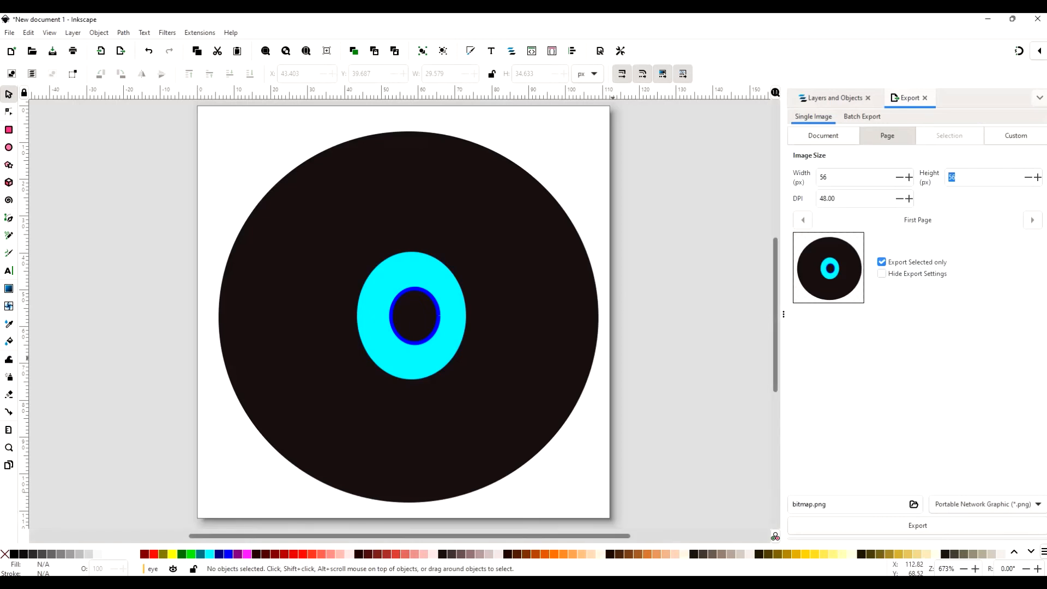